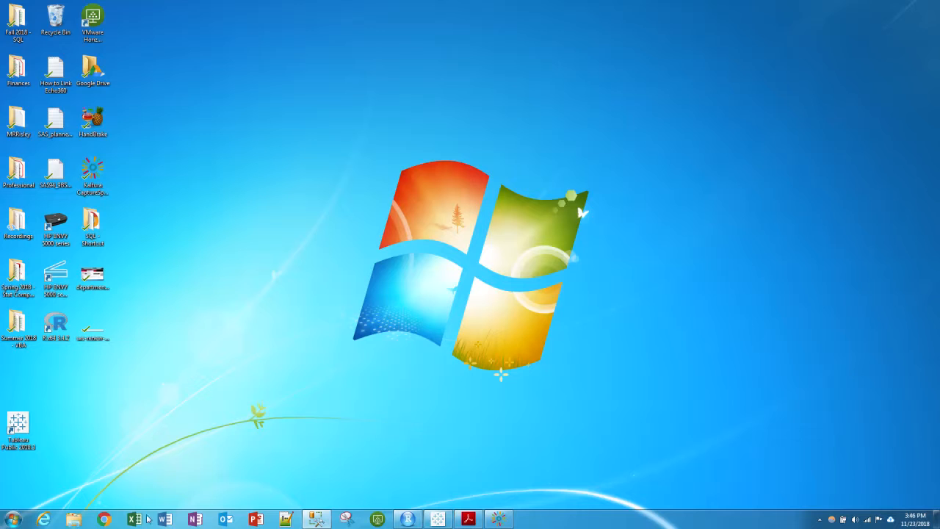
- Open Excel, create a blank workbook and select cell A1
{"action": "left_click", "coordinate": [143, 521]}
{"action": "left_click", "coordinate": [134, 519]}
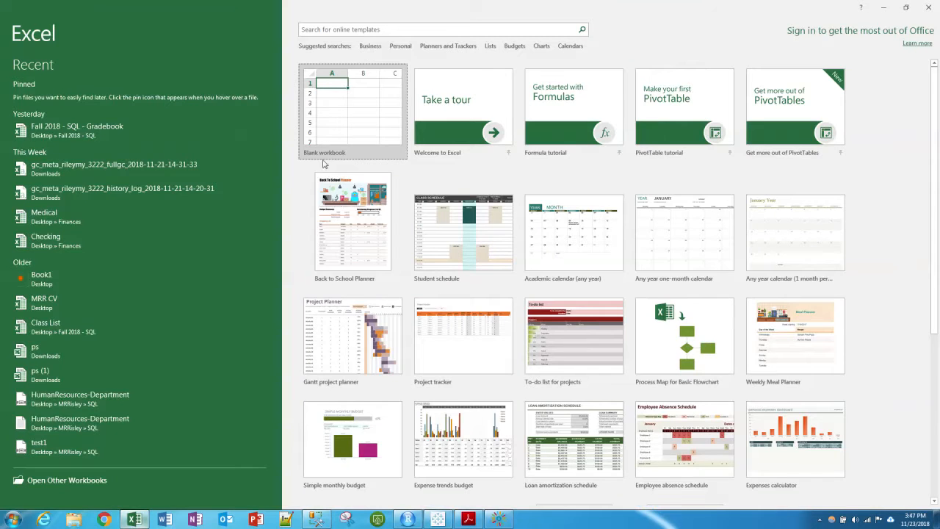
{"action": "left_click", "coordinate": [357, 130]}
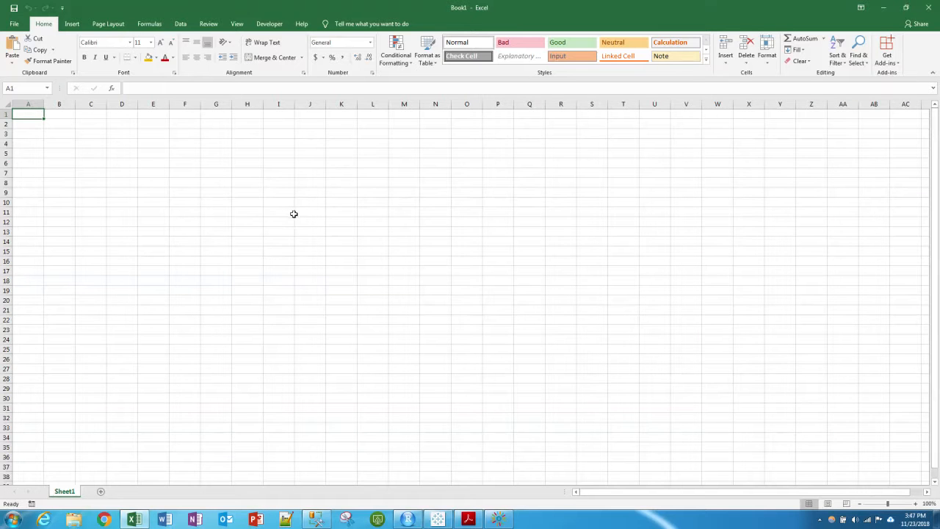
{"action": "left_click", "coordinate": [72, 23]}
{"action": "left_click", "coordinate": [53, 134]}
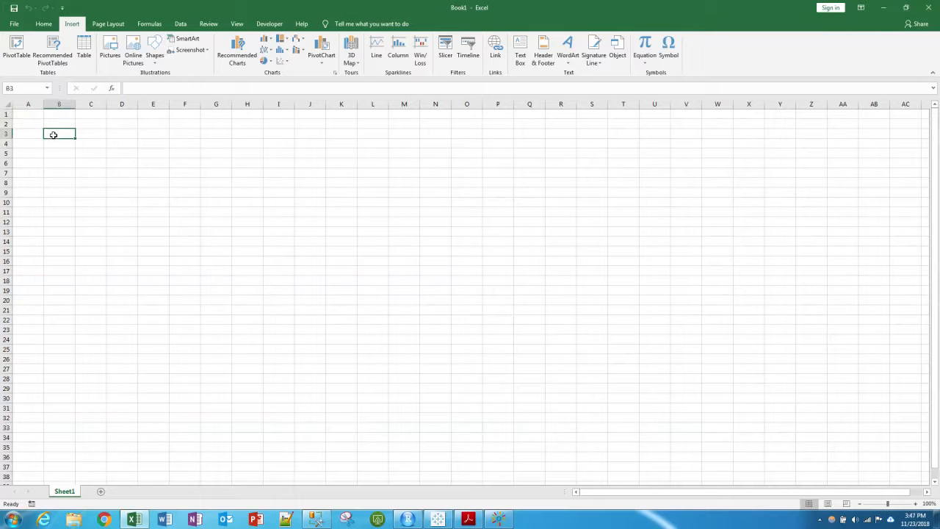
{"action": "left_click", "coordinate": [34, 114]}
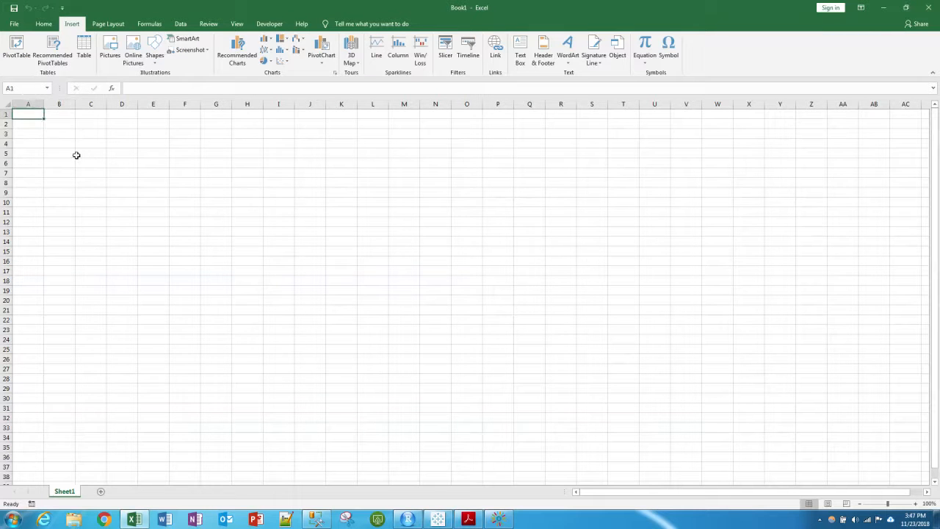
{"action": "left_click", "coordinate": [16, 49]}
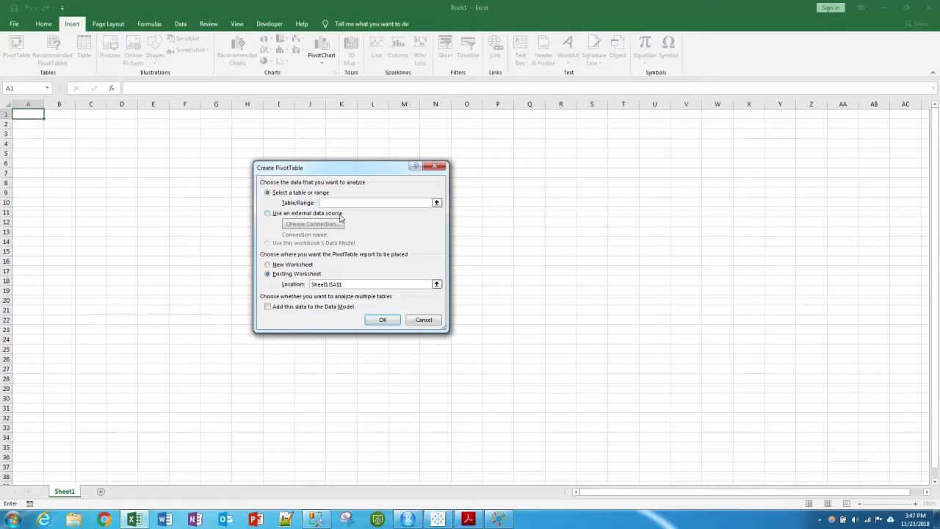
{"action": "left_click", "coordinate": [434, 166]}
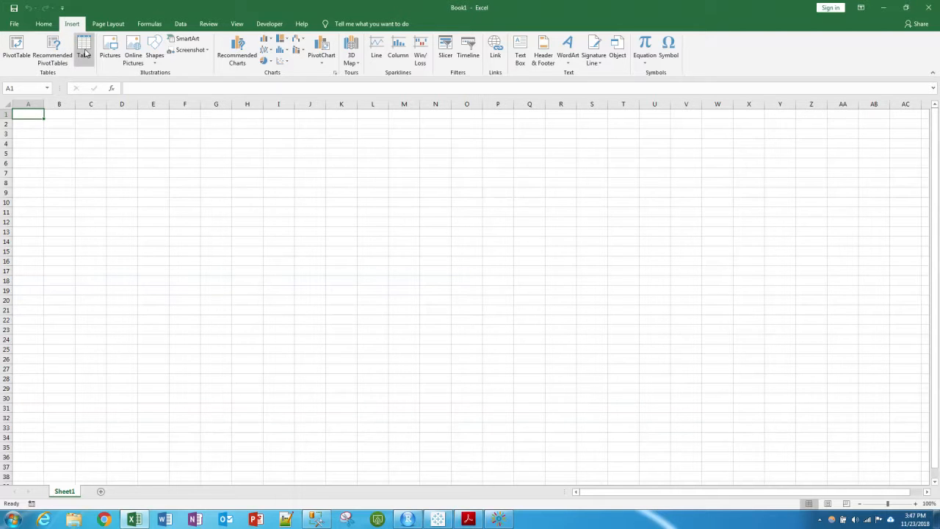
{"action": "left_click", "coordinate": [85, 52]}
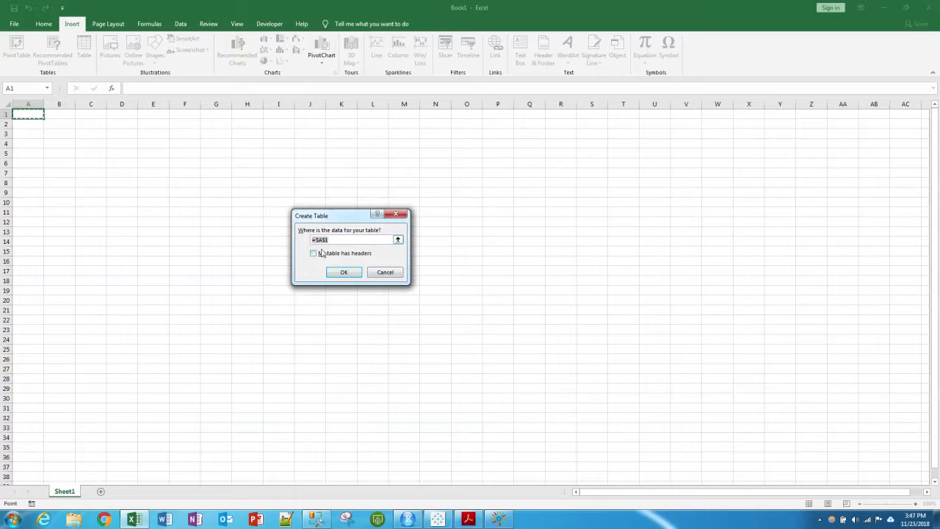
{"action": "left_click", "coordinate": [384, 274]}
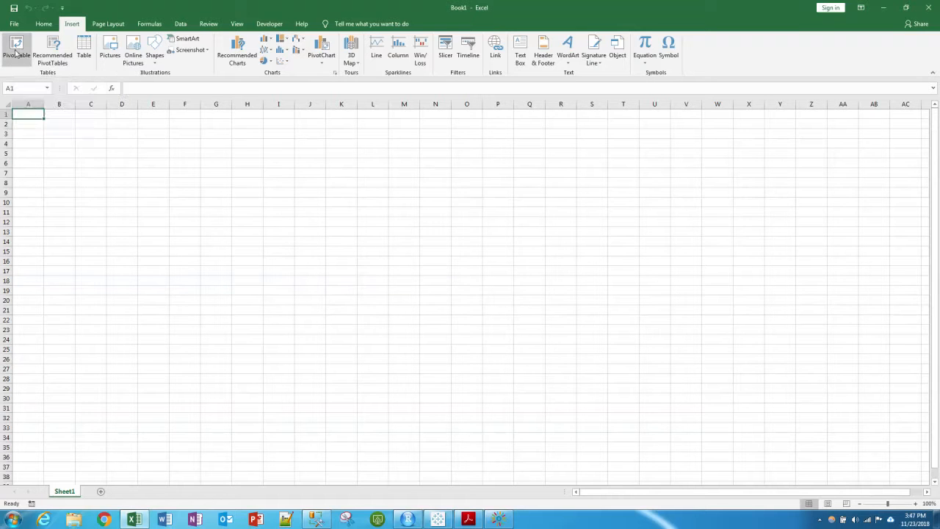
- Start a PivotTable at Sheet1!$A$1 based on an external data source and bring up the existing connections to choose from
{"action": "left_click", "coordinate": [16, 48]}
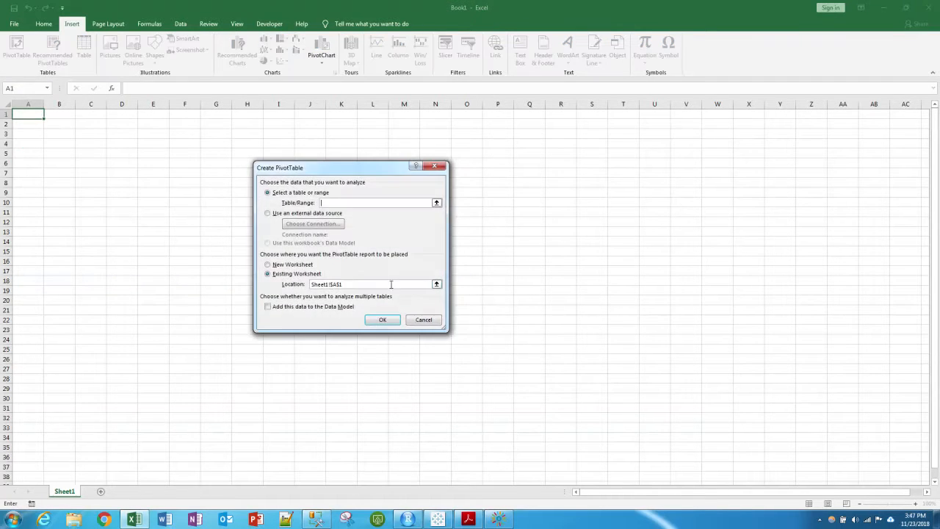
{"action": "left_click", "coordinate": [267, 214]}
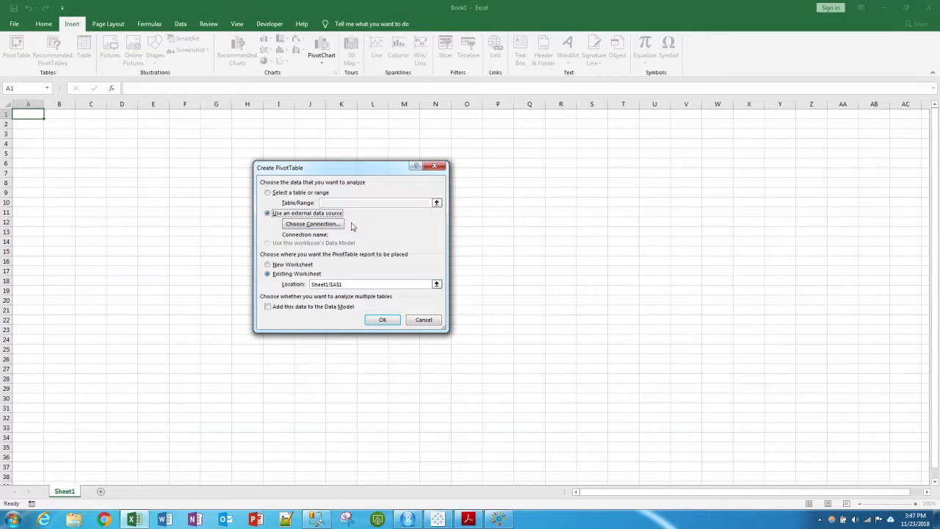
{"action": "left_click", "coordinate": [312, 225]}
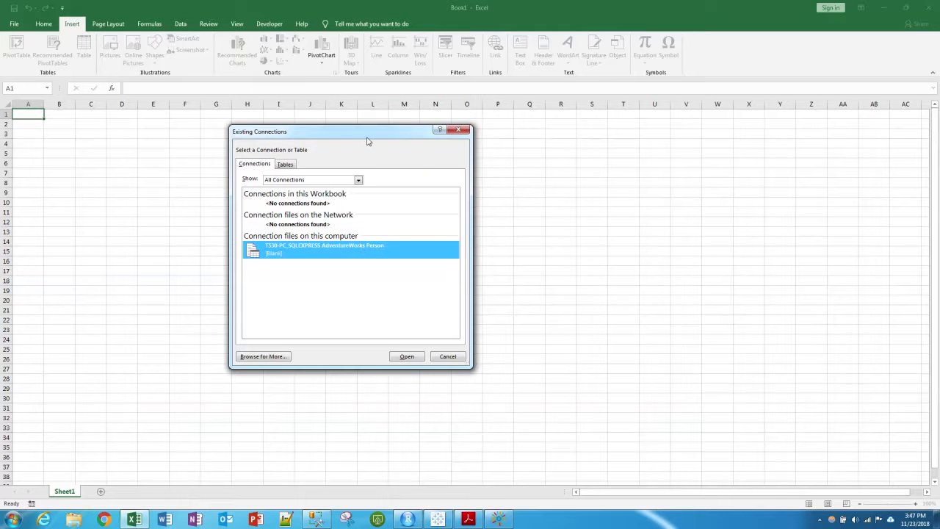
{"action": "left_click_drag", "start_coordinate": [367, 135], "coordinate": [551, 163]}
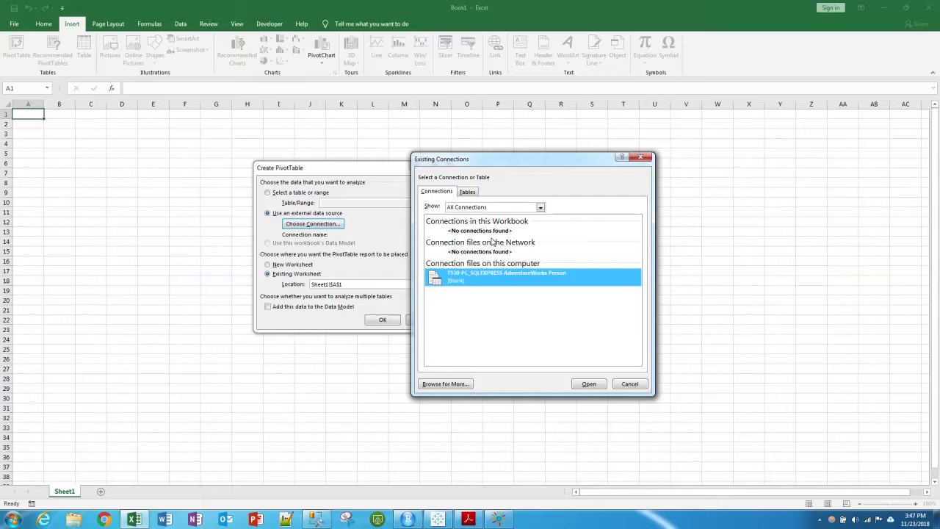
{"action": "left_click_drag", "start_coordinate": [483, 164], "coordinate": [519, 138]}
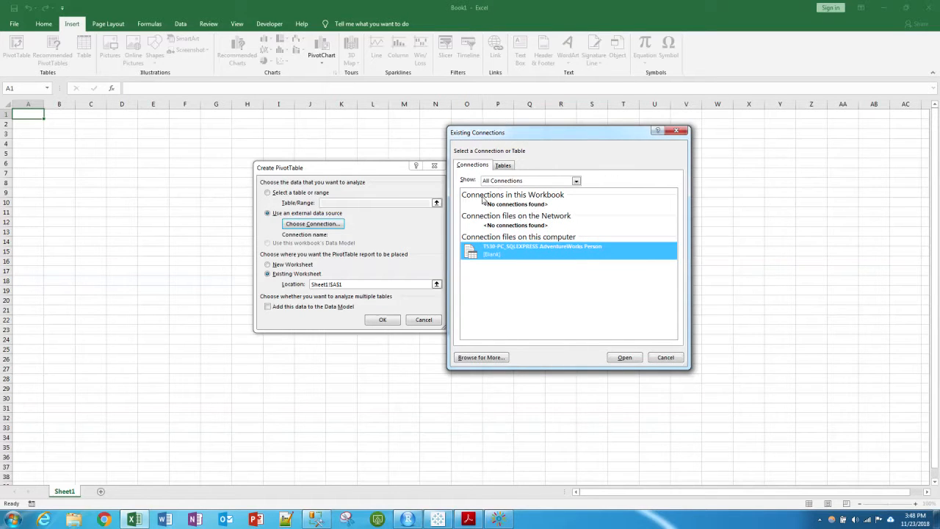
- Browse for more data sources and open +NewSQLServerConnection from My Data Sources
{"action": "left_click", "coordinate": [478, 358]}
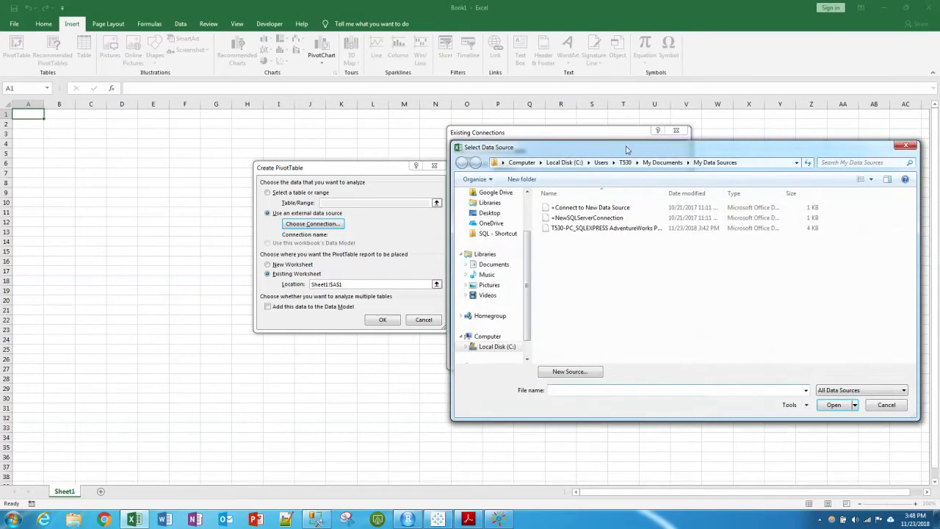
{"action": "left_click_drag", "start_coordinate": [654, 149], "coordinate": [449, 152]}
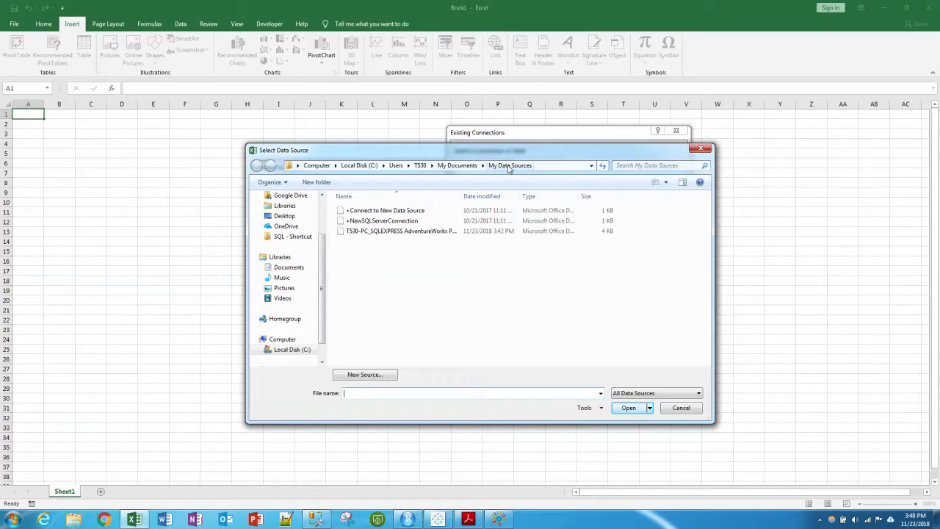
{"action": "left_click", "coordinate": [368, 234]}
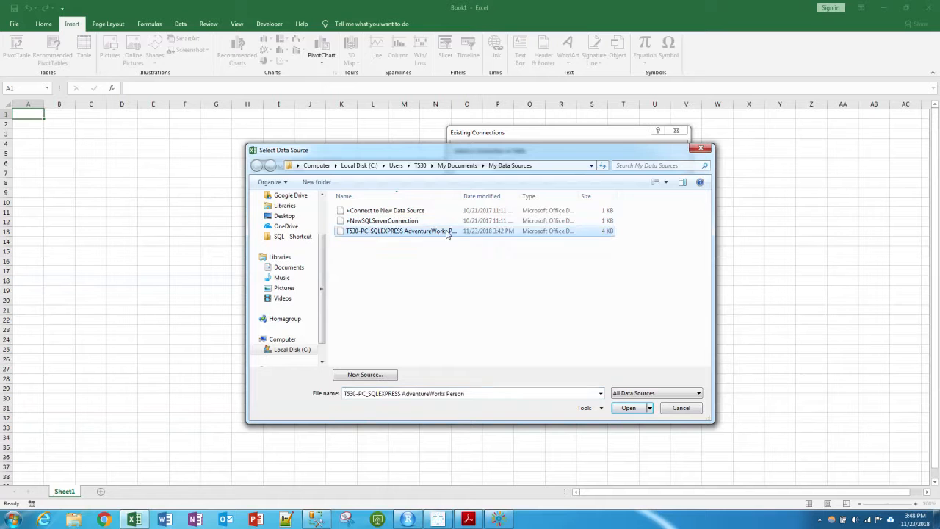
{"action": "left_click", "coordinate": [376, 221]}
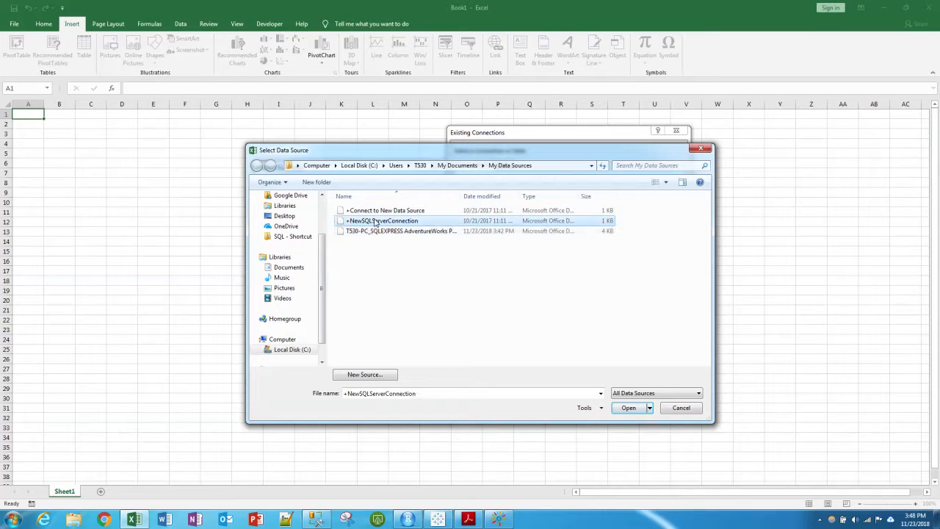
{"action": "left_click", "coordinate": [629, 408]}
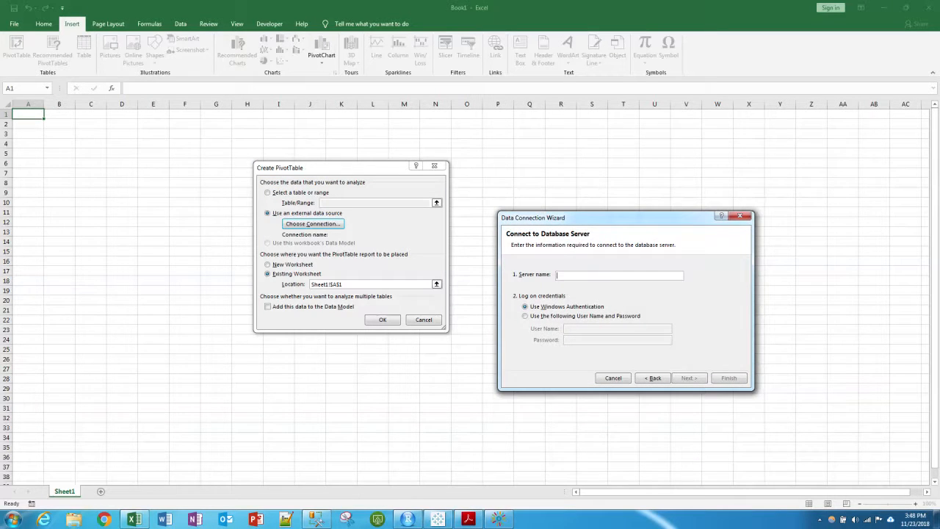
- Switch to SQL Server Management Studio and copy the server name from the Database Engine connection dialog without connecting
{"action": "left_click_drag", "start_coordinate": [939, 26], "coordinate": [294, 0]}
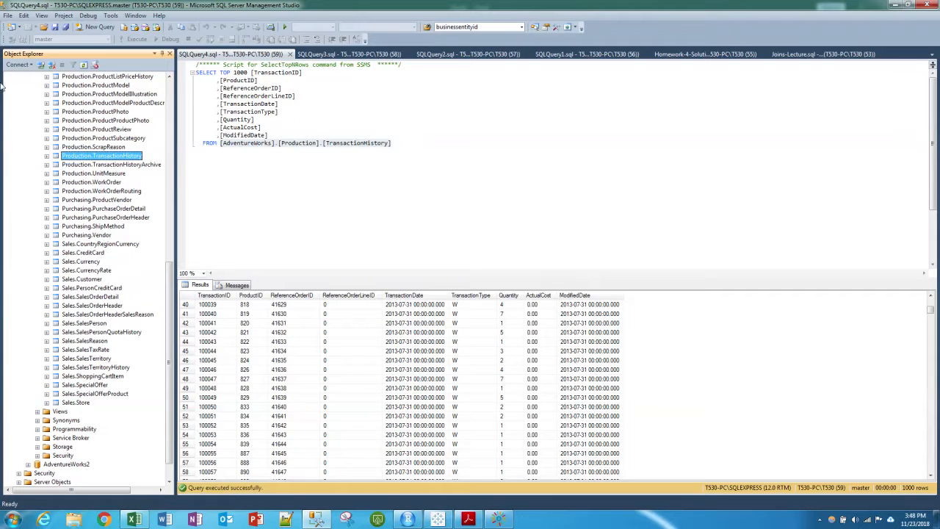
{"action": "left_click", "coordinate": [20, 64]}
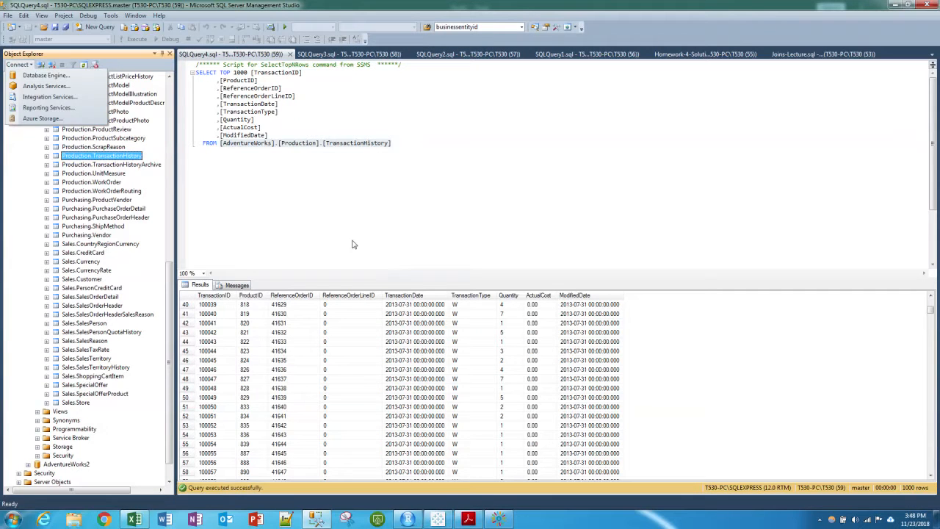
{"action": "left_click", "coordinate": [37, 77]}
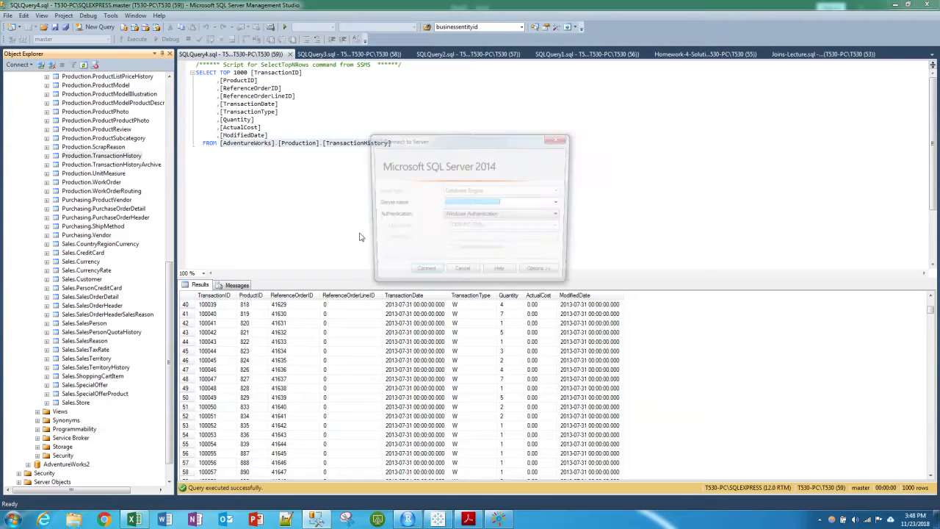
{"action": "double_click", "coordinate": [519, 202]}
{"action": "right_click", "coordinate": [456, 203]}
{"action": "left_click", "coordinate": [485, 233]}
{"action": "left_click", "coordinate": [462, 275]}
{"action": "left_click_drag", "start_coordinate": [172, 304], "coordinate": [170, 117]}
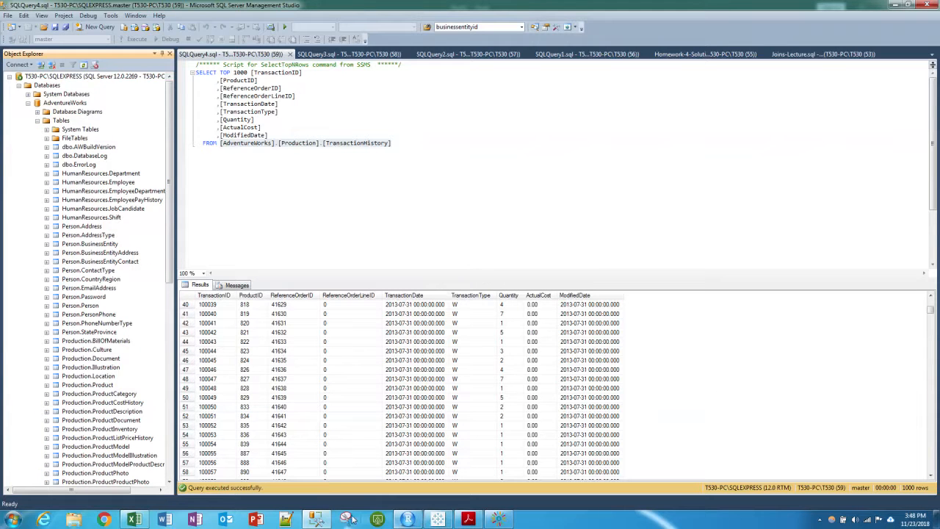
- Switch back to Excel, enter T530-PC\SQLEXPRESS as the server name and proceed to the database selection
{"action": "left_click", "coordinate": [135, 519]}
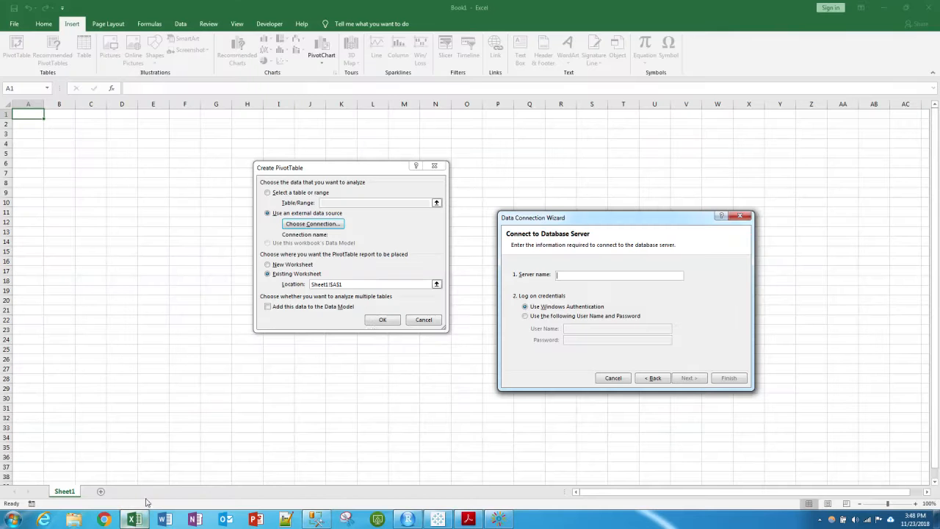
{"action": "right_click", "coordinate": [575, 273]}
{"action": "left_click", "coordinate": [601, 304]}
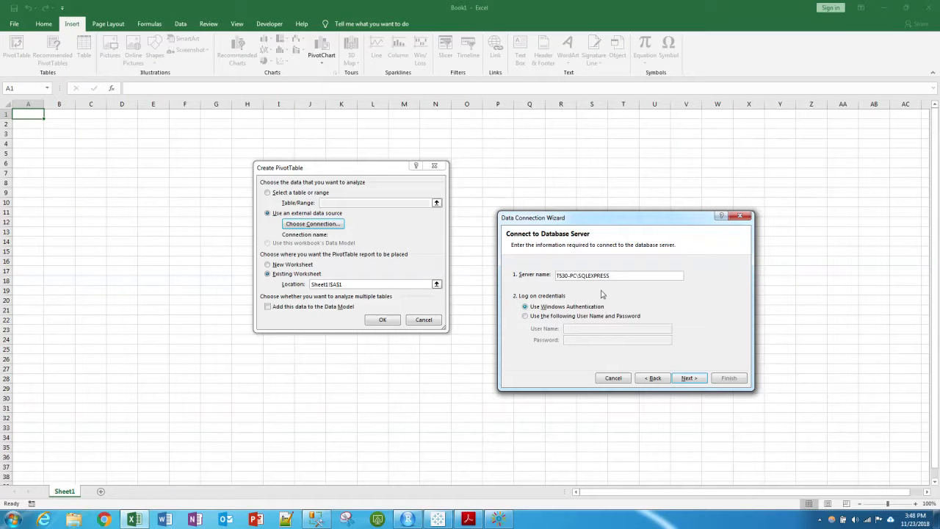
{"action": "left_click", "coordinate": [696, 379]}
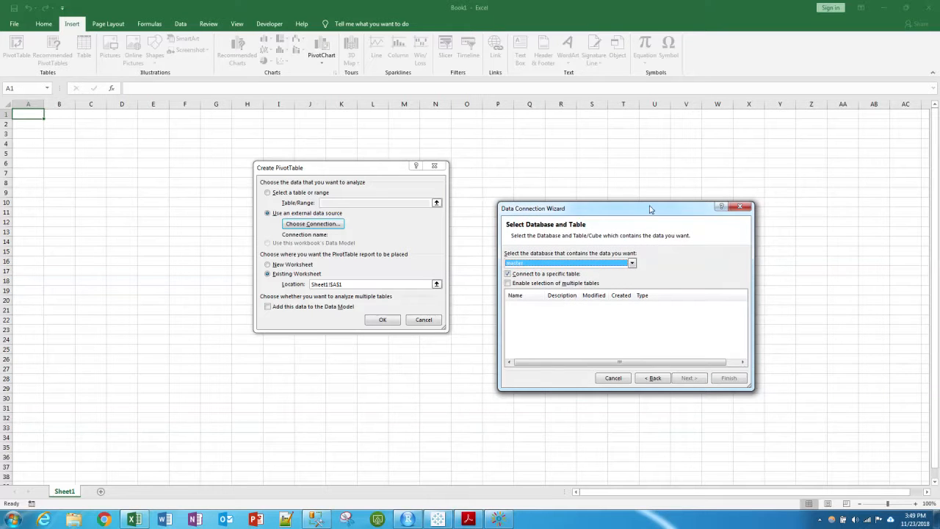
- Select the AdventureWorks database in the Data Connection Wizard and enlarge the wizard window to show more of its tables
{"action": "left_click_drag", "start_coordinate": [650, 209], "coordinate": [698, 153]}
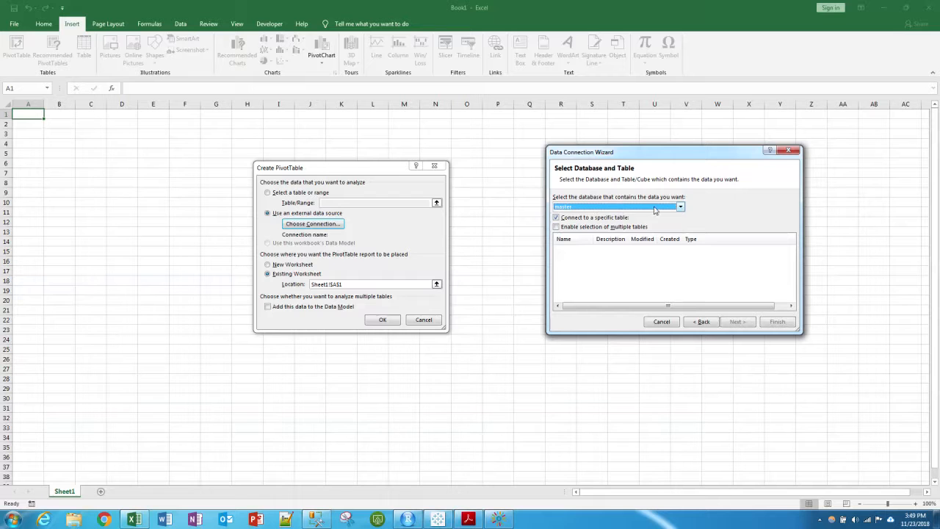
{"action": "left_click", "coordinate": [681, 208]}
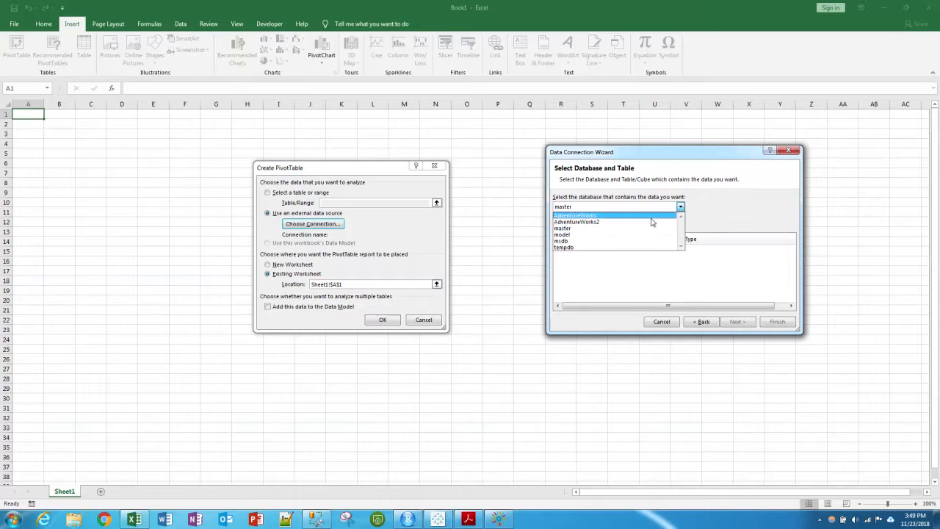
{"action": "left_click", "coordinate": [572, 216]}
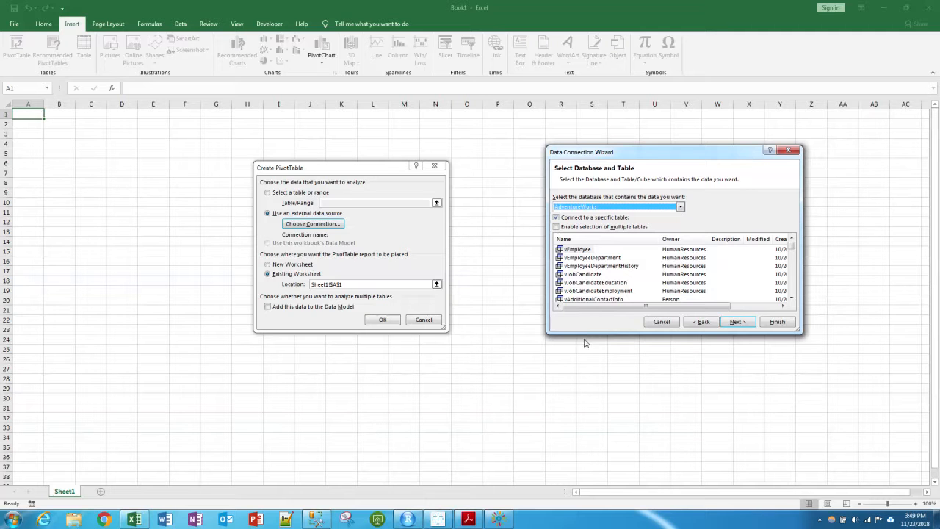
{"action": "left_click_drag", "start_coordinate": [588, 334], "coordinate": [588, 413]}
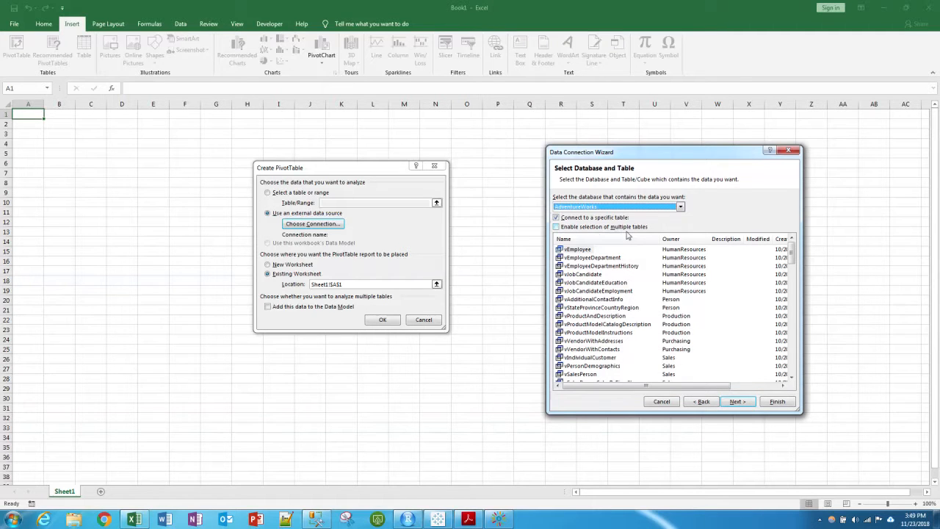
{"action": "left_click_drag", "start_coordinate": [547, 268], "coordinate": [485, 269]}
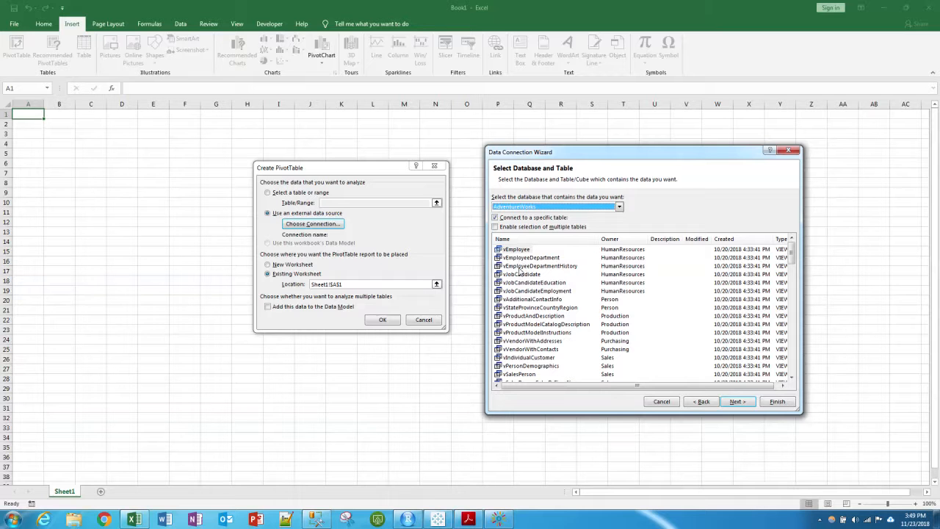
- Adjust the Created and Type column widths in the wizard's table list so each entry's full type is readable
{"action": "left_click", "coordinate": [542, 332]}
{"action": "scroll", "coordinate": [588, 305], "scroll_direction": "down", "scroll_amount": 2}
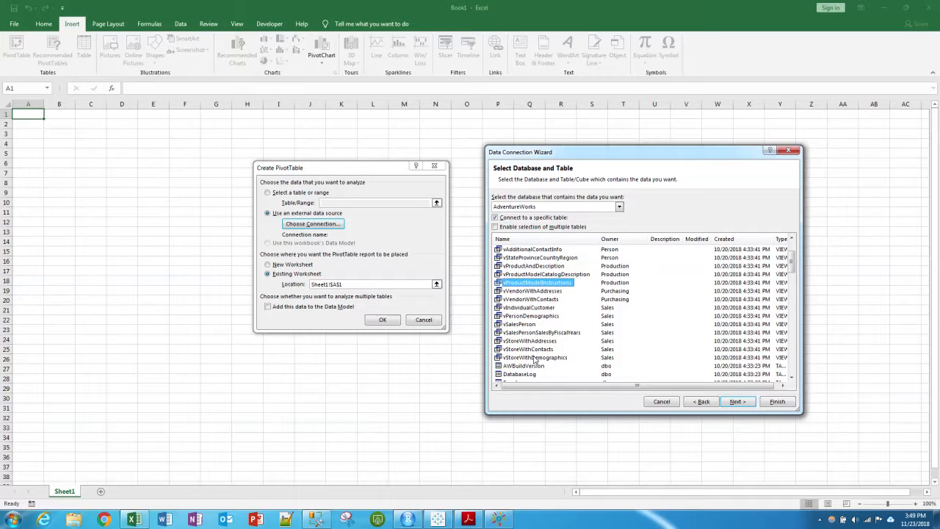
{"action": "scroll", "coordinate": [694, 343], "scroll_direction": "up", "scroll_amount": 2}
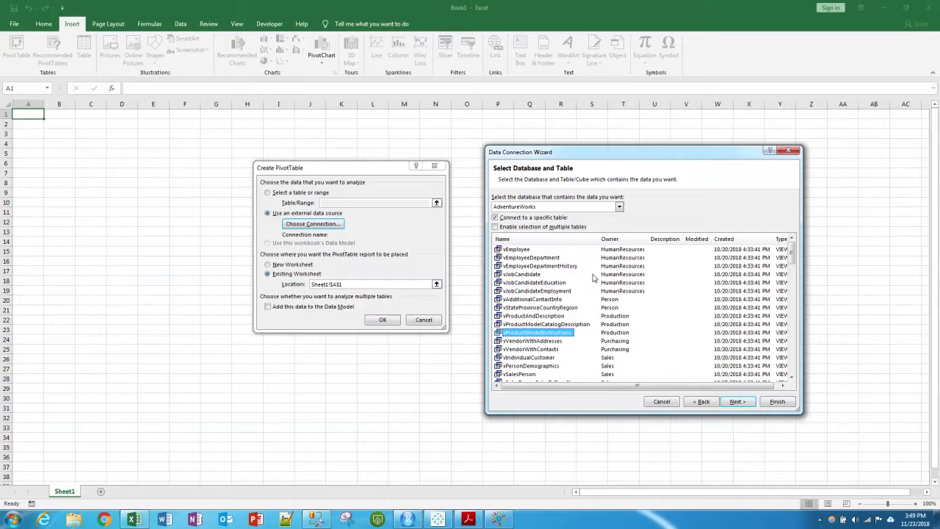
{"action": "left_click_drag", "start_coordinate": [721, 385], "coordinate": [765, 387]}
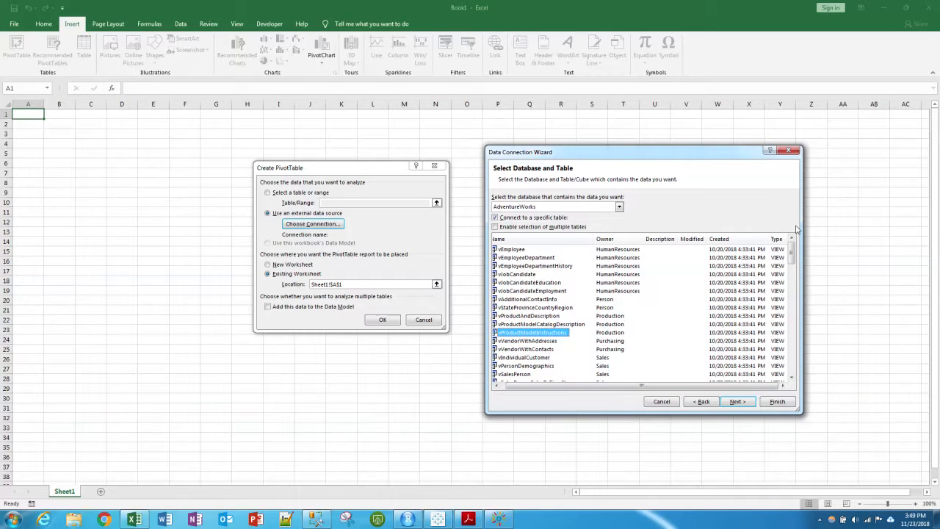
{"action": "scroll", "coordinate": [783, 292], "scroll_direction": "down", "scroll_amount": 5}
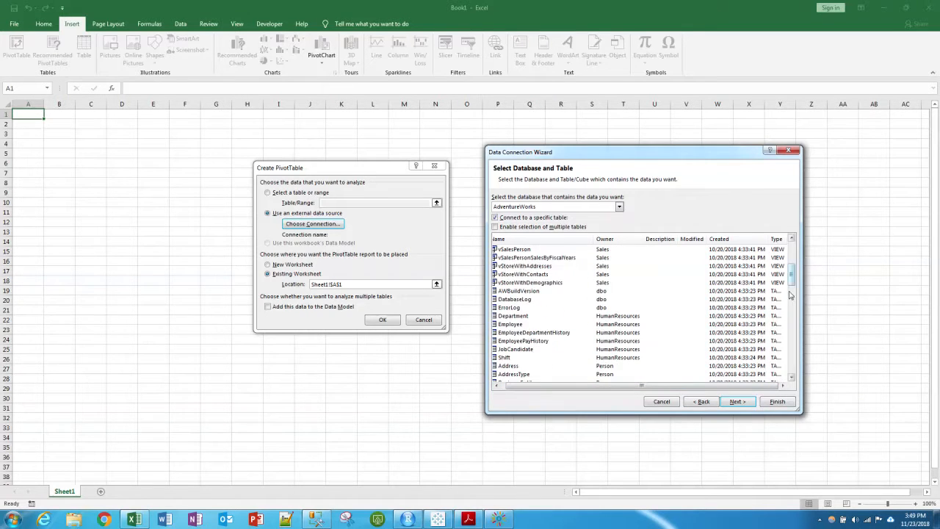
{"action": "left_click_drag", "start_coordinate": [769, 239], "coordinate": [725, 239]}
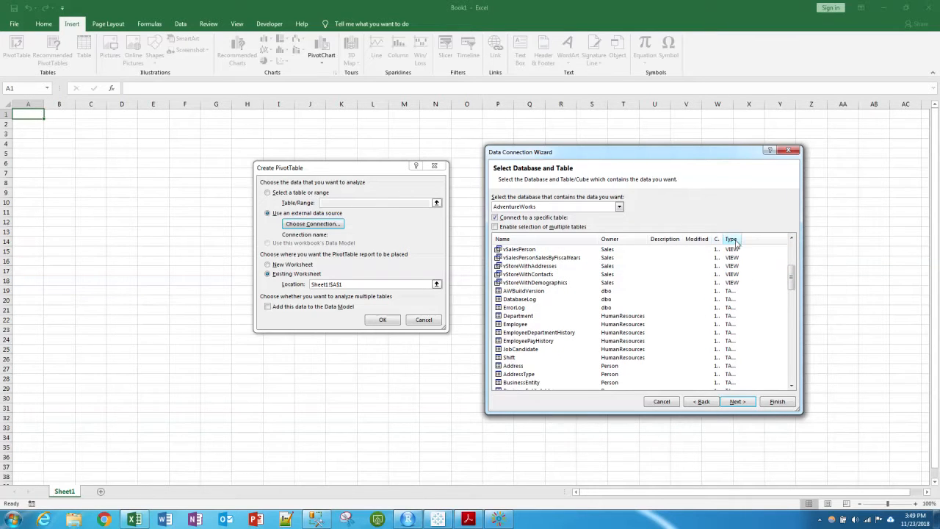
{"action": "double_click", "coordinate": [744, 239]}
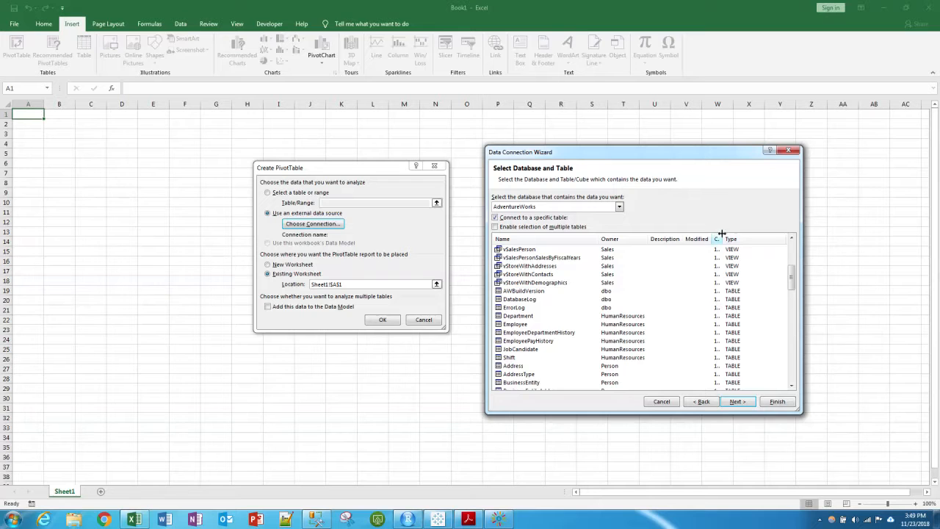
{"action": "left_click_drag", "start_coordinate": [722, 239], "coordinate": [756, 239]}
- Look through the AdventureWorks tables by owner, and check the TransactionHistory query in SQL Server Management Studio before returning to Excel
{"action": "scroll", "coordinate": [654, 316], "scroll_direction": "down", "scroll_amount": 1}
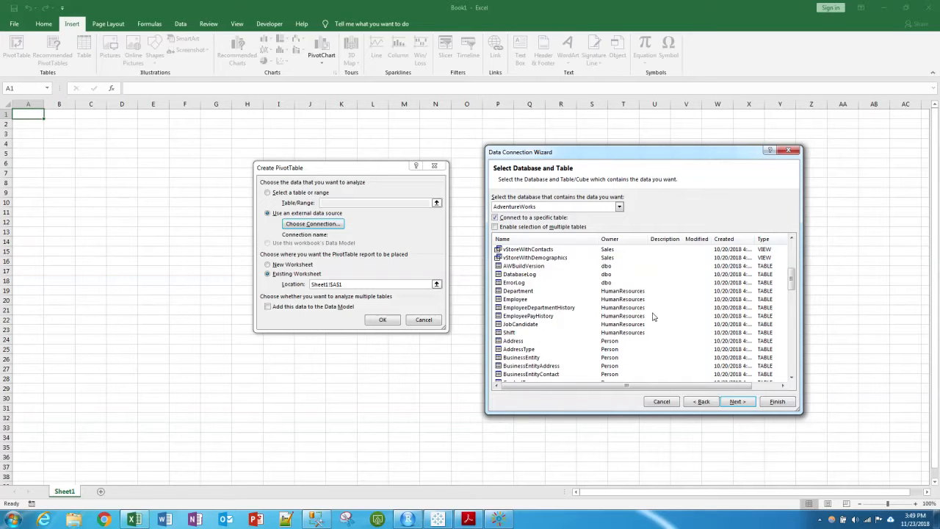
{"action": "scroll", "coordinate": [579, 339], "scroll_direction": "down", "scroll_amount": 1}
{"action": "left_click", "coordinate": [618, 264]}
{"action": "scroll", "coordinate": [603, 288], "scroll_direction": "down", "scroll_amount": 1}
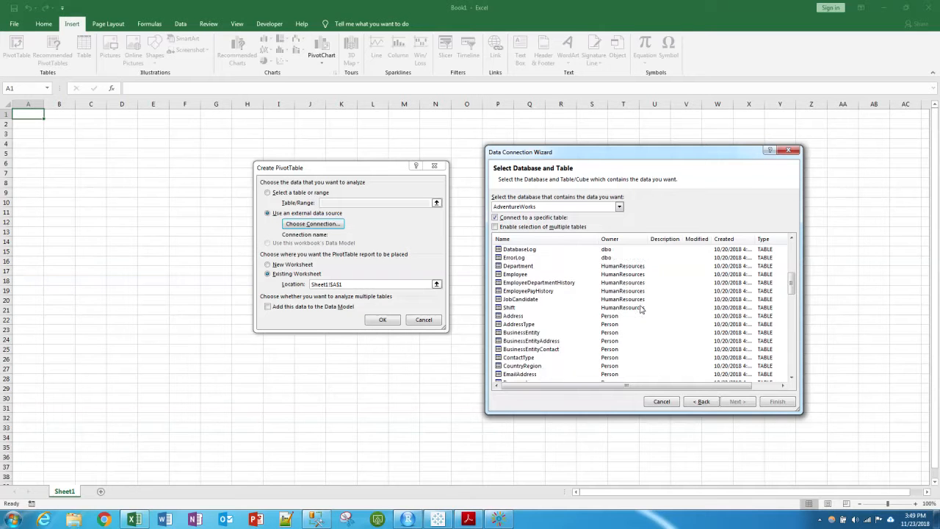
{"action": "scroll", "coordinate": [635, 317], "scroll_direction": "down", "scroll_amount": 3}
{"action": "scroll", "coordinate": [635, 321], "scroll_direction": "down", "scroll_amount": 8}
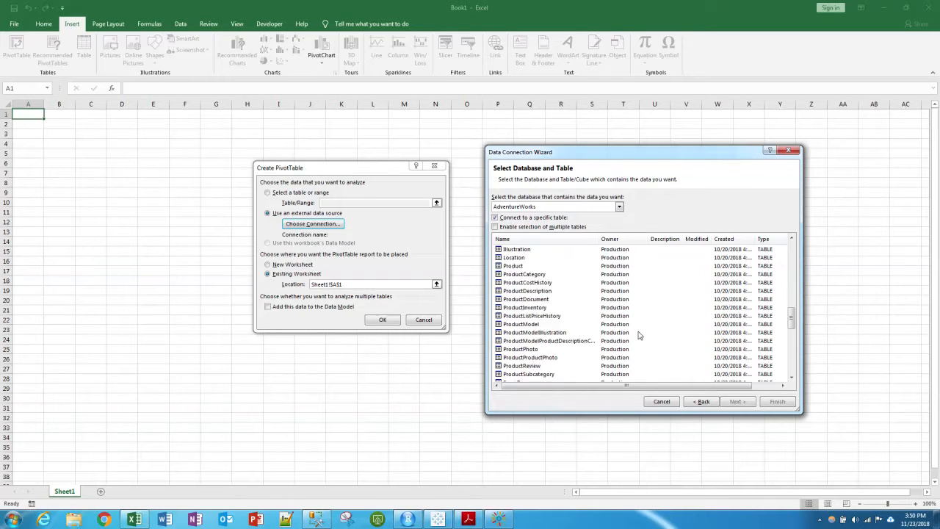
{"action": "scroll", "coordinate": [638, 323], "scroll_direction": "down", "scroll_amount": 3}
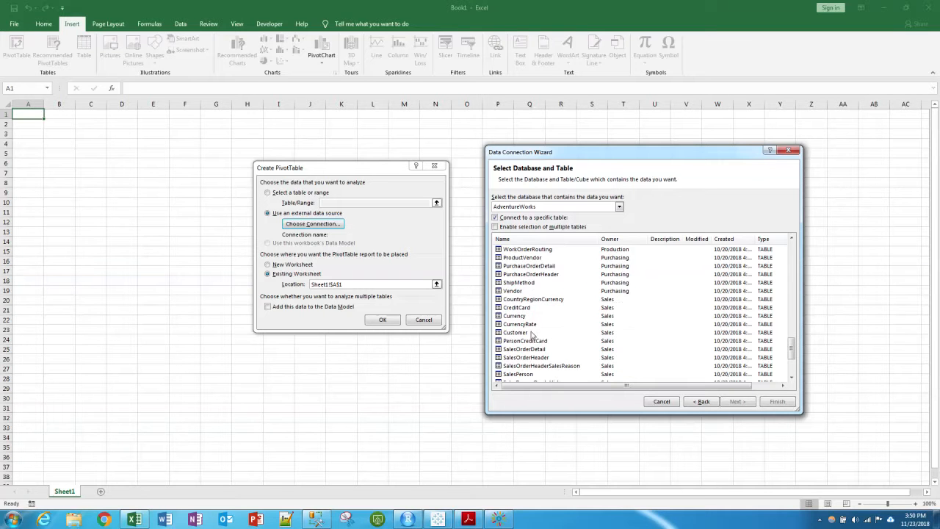
{"action": "left_click", "coordinate": [315, 520]}
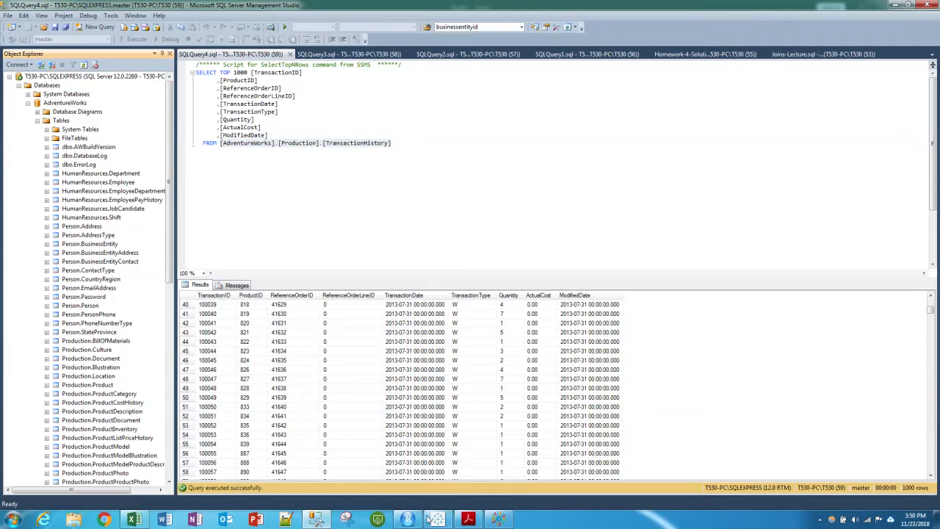
{"action": "left_click", "coordinate": [127, 520]}
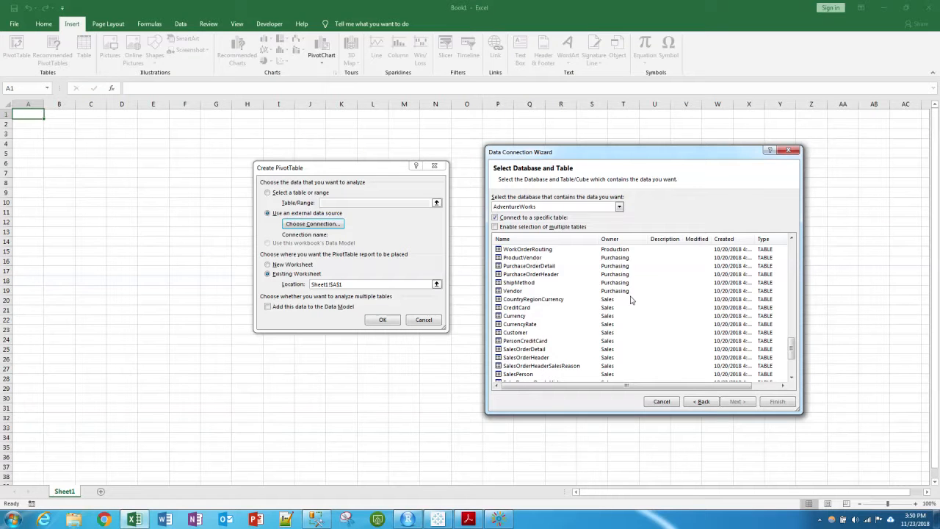
- Select the Production TransactionHistory table as the connection's source and proceed to saving the data connection file
{"action": "left_click_drag", "start_coordinate": [791, 344], "coordinate": [799, 323]}
{"action": "left_click", "coordinate": [545, 351]}
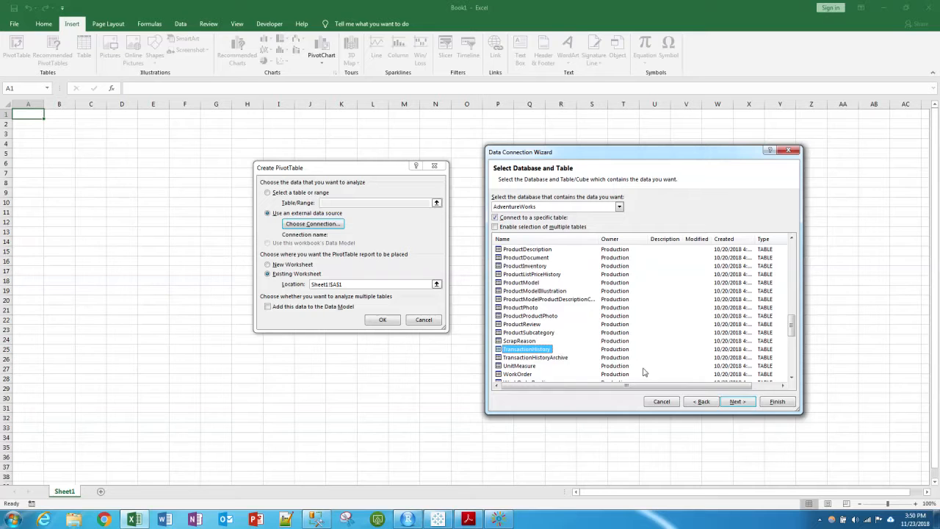
{"action": "left_click", "coordinate": [735, 402]}
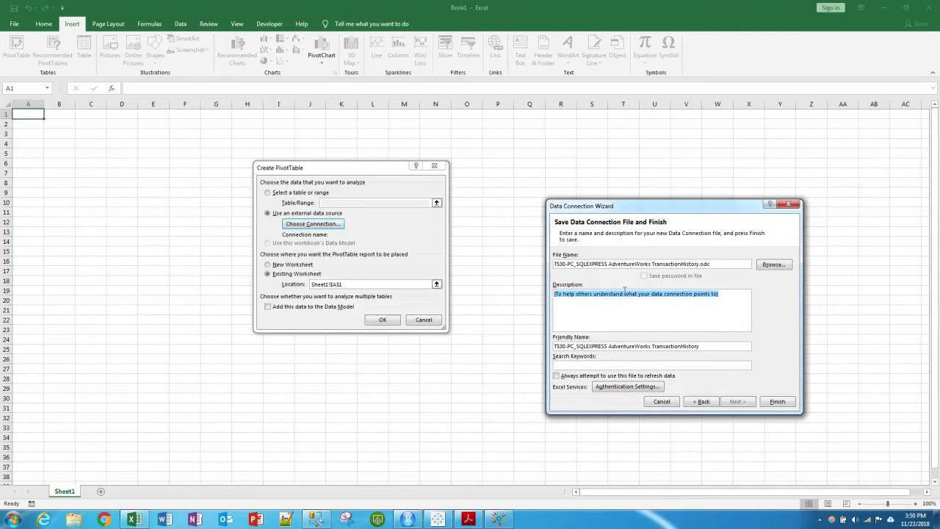
- Finish the data connection with its proposed file name and create the PivotTable at cell A1 of the existing worksheet
{"action": "left_click_drag", "start_coordinate": [714, 263], "coordinate": [523, 261]}
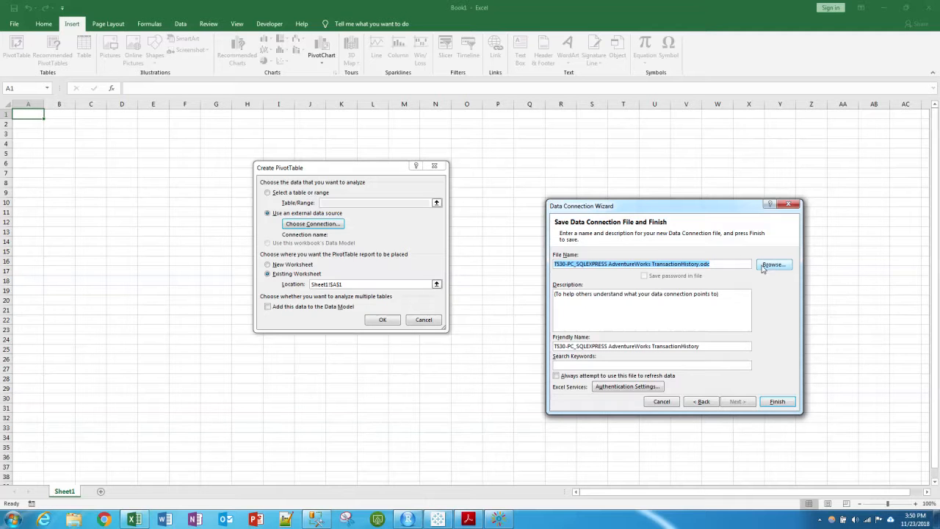
{"action": "left_click", "coordinate": [777, 402]}
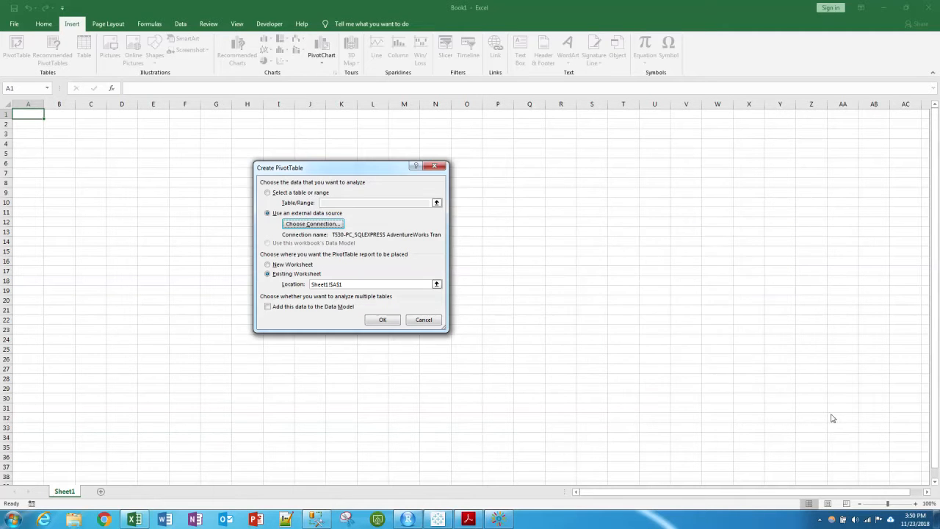
{"action": "left_click", "coordinate": [387, 321]}
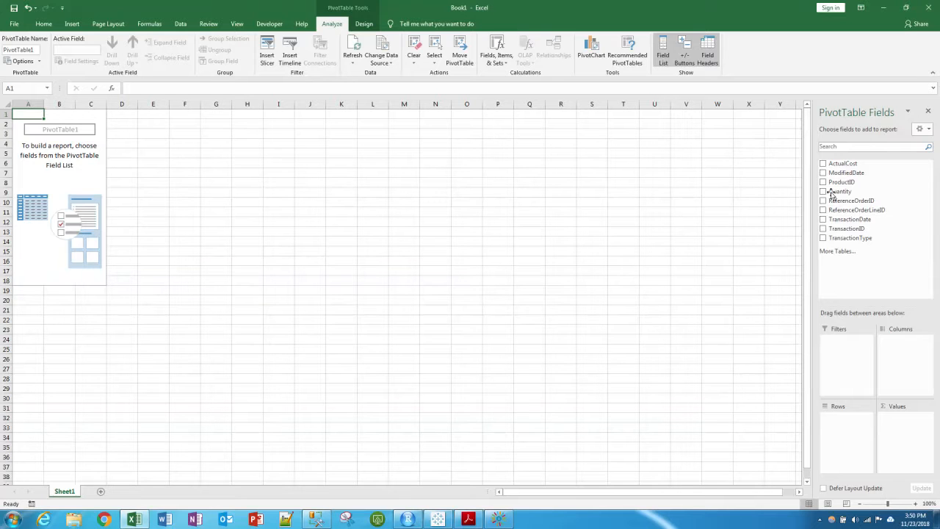
- Add TransactionDate to the PivotTable rows, and expand 2013 and its Qtr3 to view the date levels before collapsing both
{"action": "left_click", "coordinate": [875, 219]}
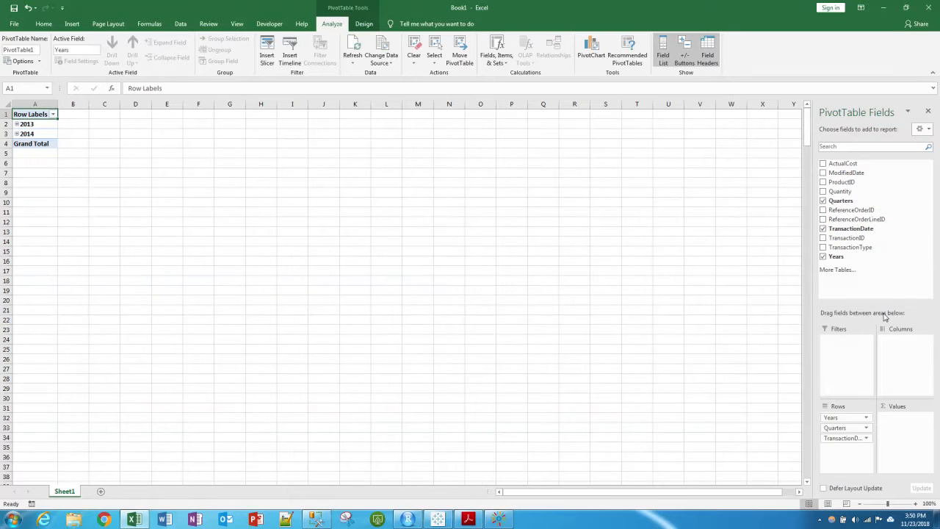
{"action": "left_click", "coordinate": [17, 124]}
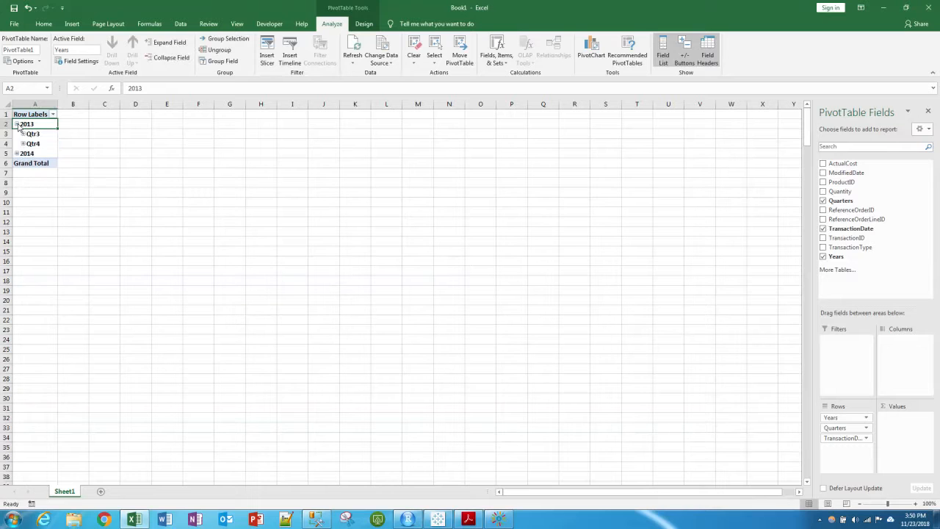
{"action": "left_click", "coordinate": [23, 134]}
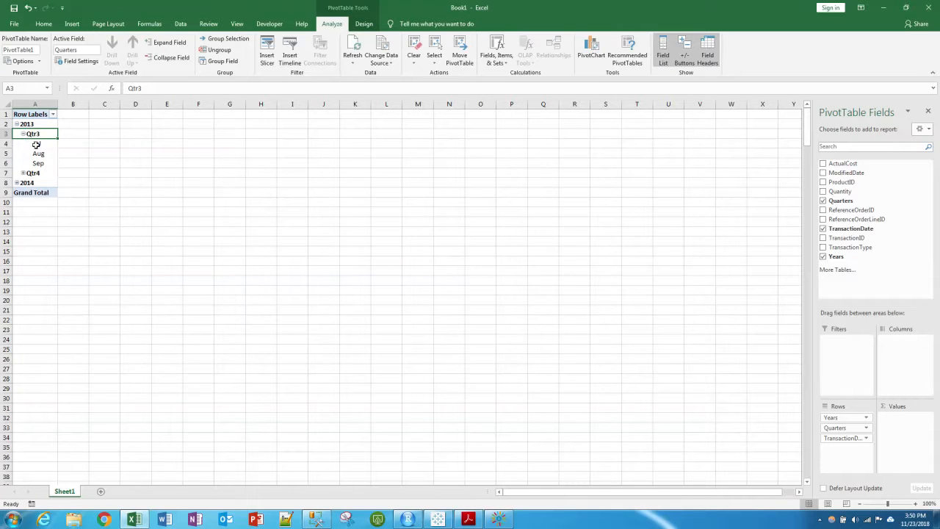
{"action": "left_click", "coordinate": [23, 134]}
{"action": "left_click", "coordinate": [17, 124]}
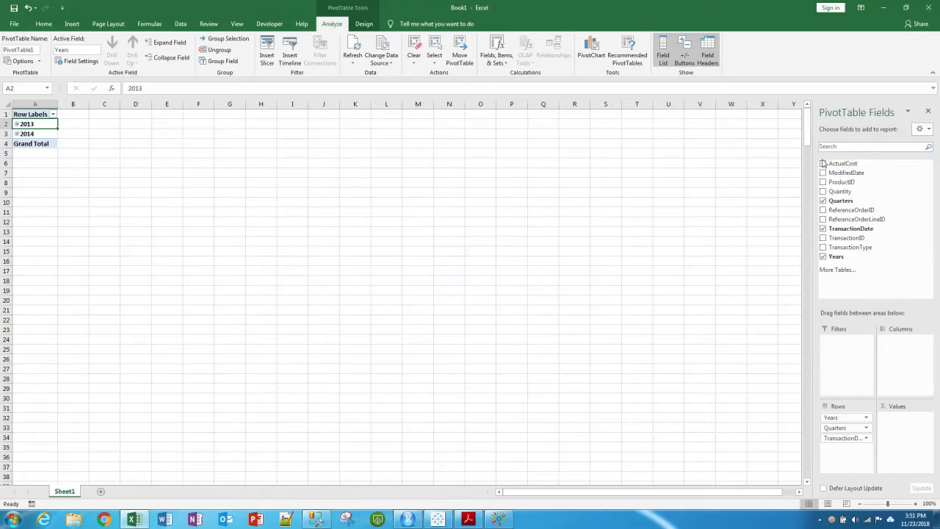
- Switch to SQL Server Management Studio and examine the ActualCost and Quantity values in the TransactionHistory query results
{"action": "left_click", "coordinate": [317, 520]}
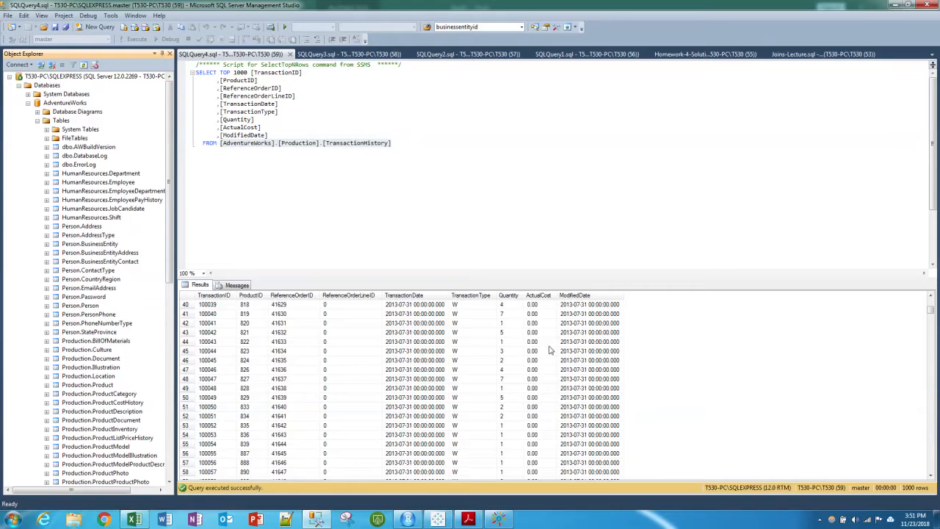
{"action": "scroll", "coordinate": [555, 352], "scroll_direction": "down", "scroll_amount": 20}
{"action": "scroll", "coordinate": [550, 356], "scroll_direction": "down", "scroll_amount": 16}
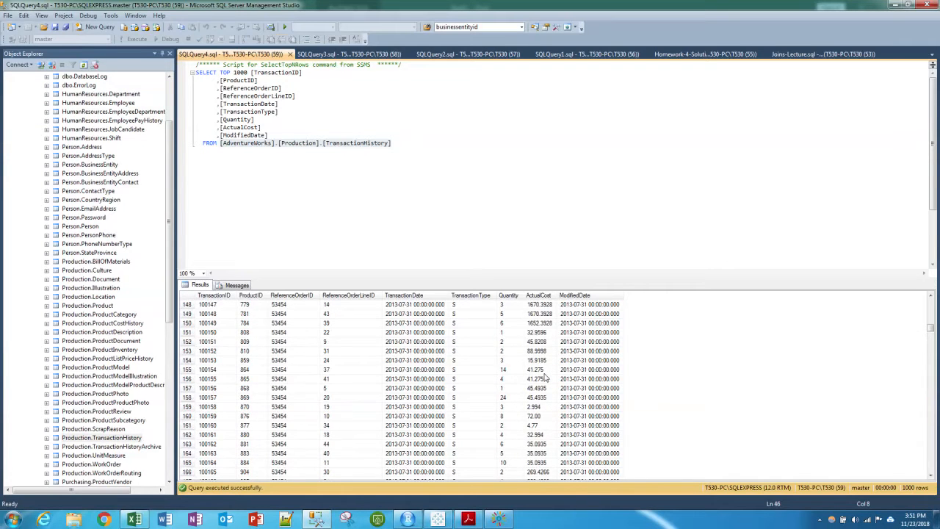
{"action": "scroll", "coordinate": [546, 377], "scroll_direction": "down", "scroll_amount": 14}
{"action": "scroll", "coordinate": [545, 377], "scroll_direction": "down", "scroll_amount": 7}
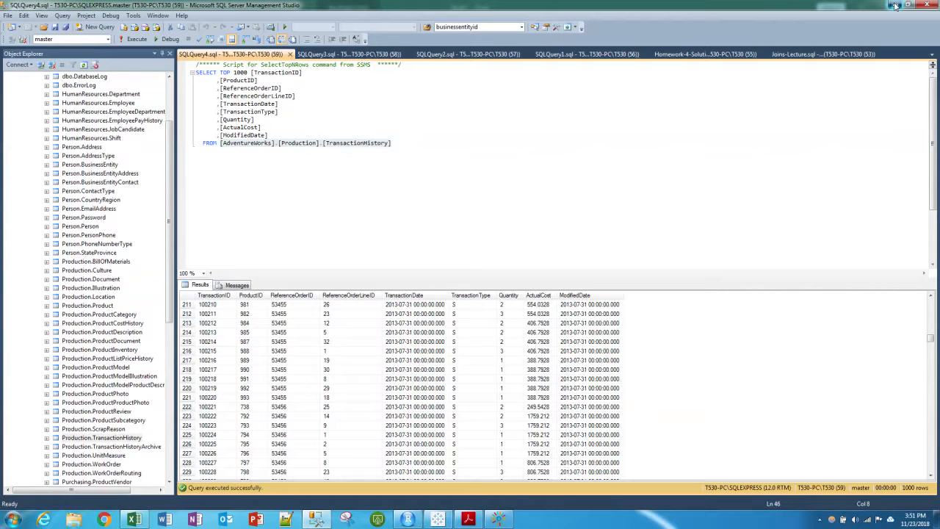
{"action": "left_click", "coordinate": [543, 379]}
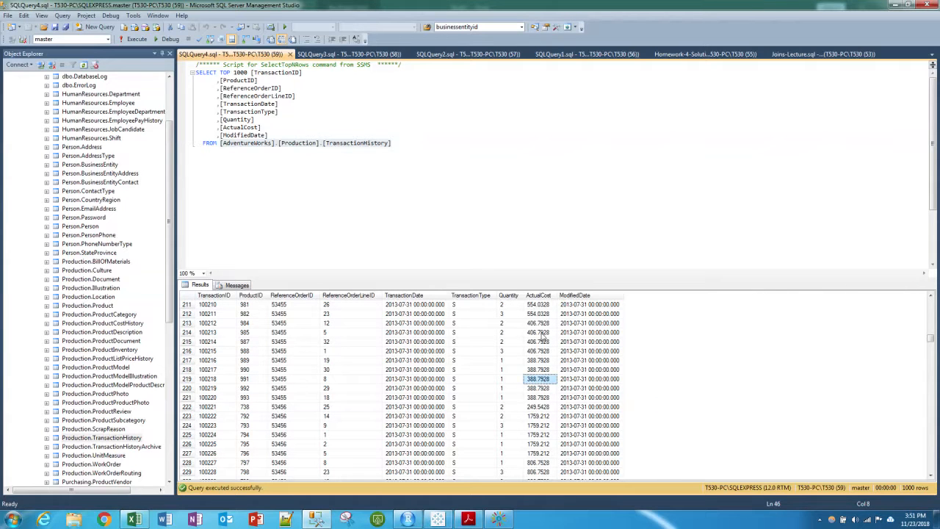
{"action": "left_click_drag", "start_coordinate": [544, 326], "coordinate": [548, 357]}
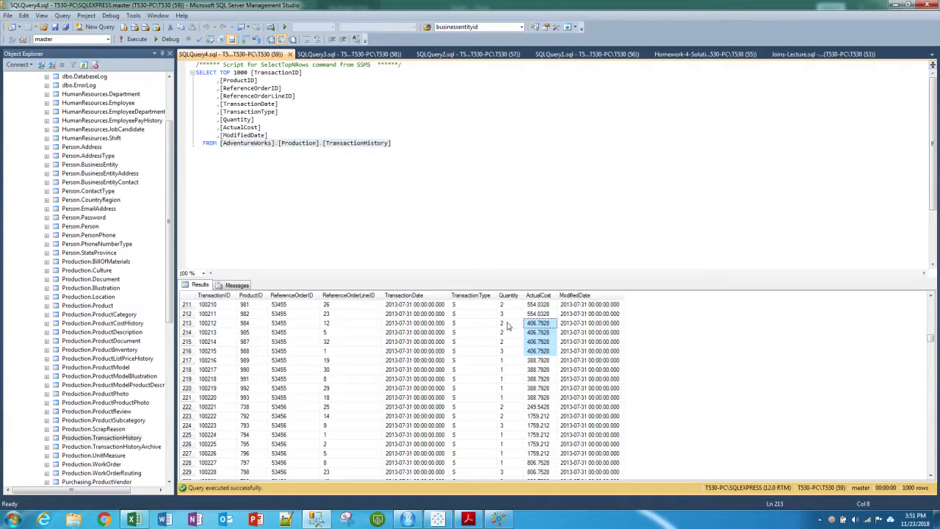
{"action": "left_click", "coordinate": [552, 306]}
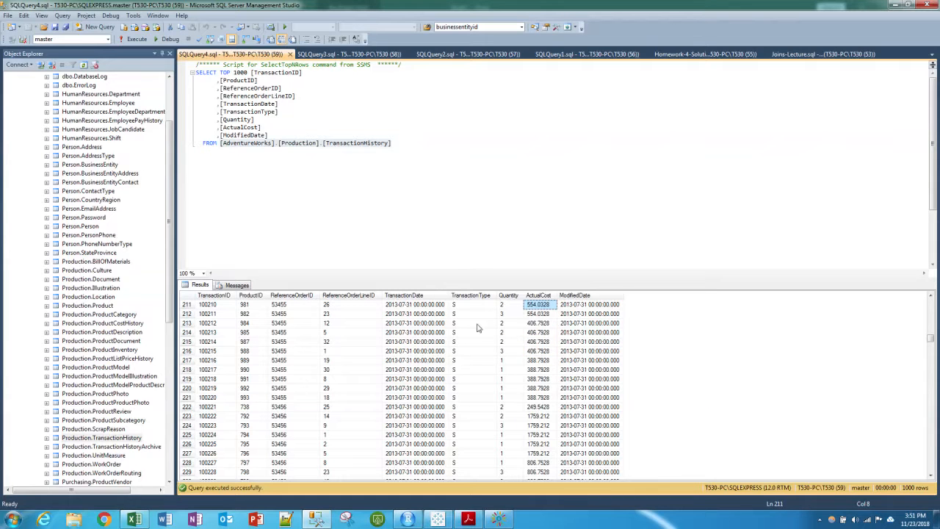
- Switch back to Excel and add ActualCost to the PivotTable values as a sum
{"action": "left_click", "coordinate": [317, 519]}
{"action": "left_click", "coordinate": [133, 519]}
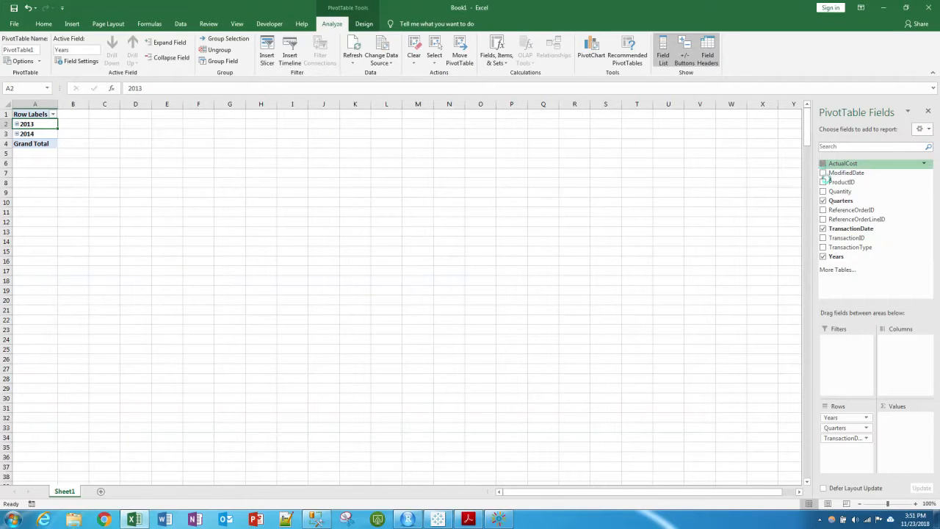
{"action": "left_click_drag", "start_coordinate": [841, 163], "coordinate": [900, 418]}
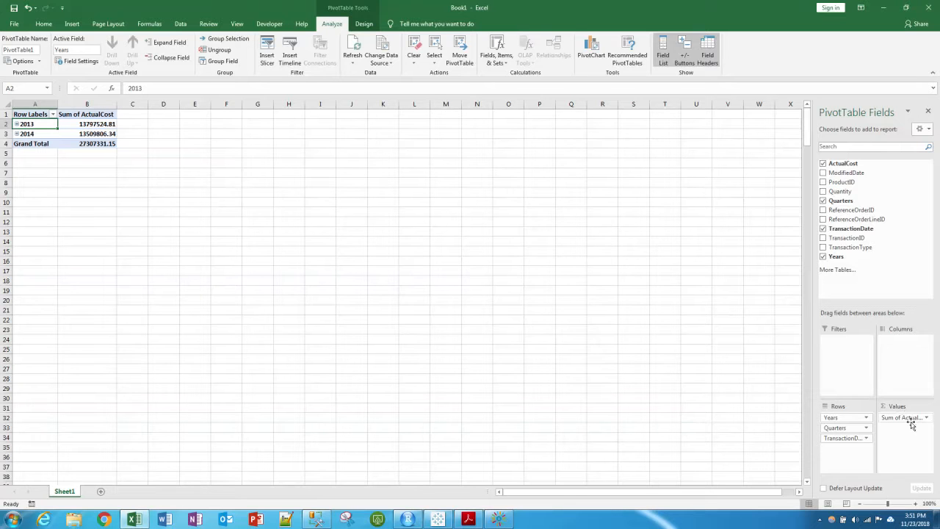
- Format the 2013 and 2014 ActualCost sums in the Accounting number format with no decimal places
{"action": "left_click_drag", "start_coordinate": [96, 123], "coordinate": [97, 134]}
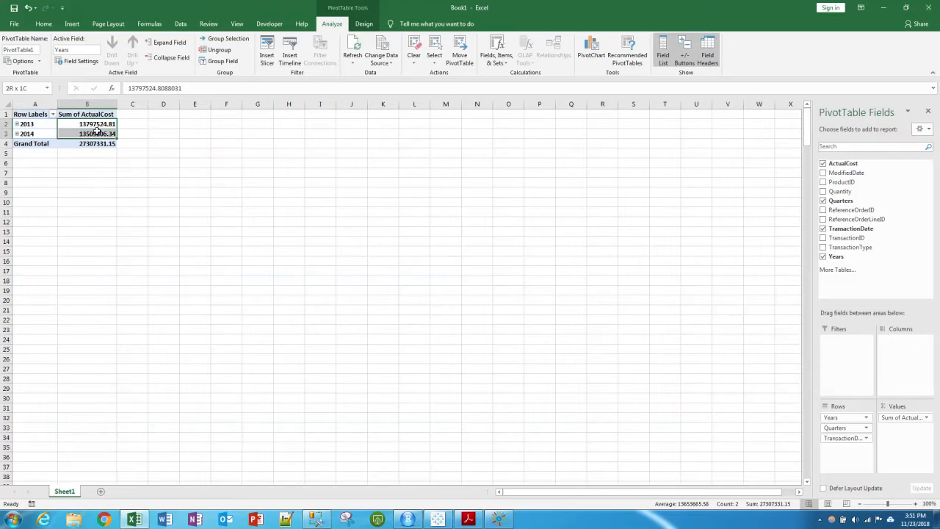
{"action": "left_click", "coordinate": [14, 24]}
{"action": "left_click", "coordinate": [16, 22]}
{"action": "left_click", "coordinate": [55, 25]}
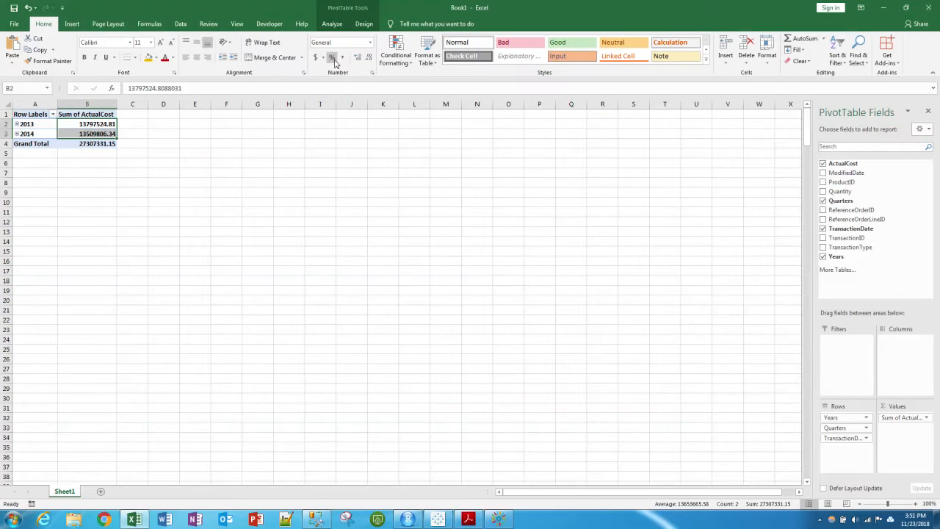
{"action": "left_click", "coordinate": [316, 59]}
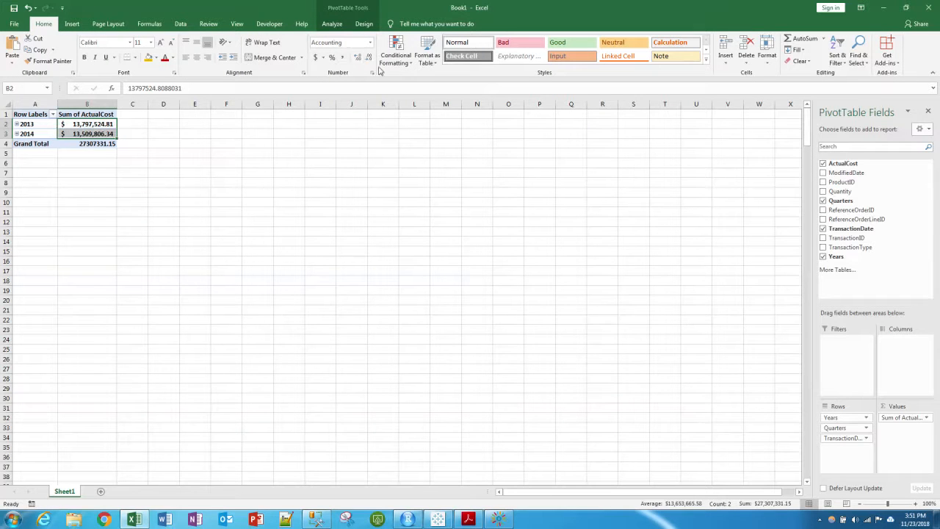
{"action": "left_click", "coordinate": [368, 57]}
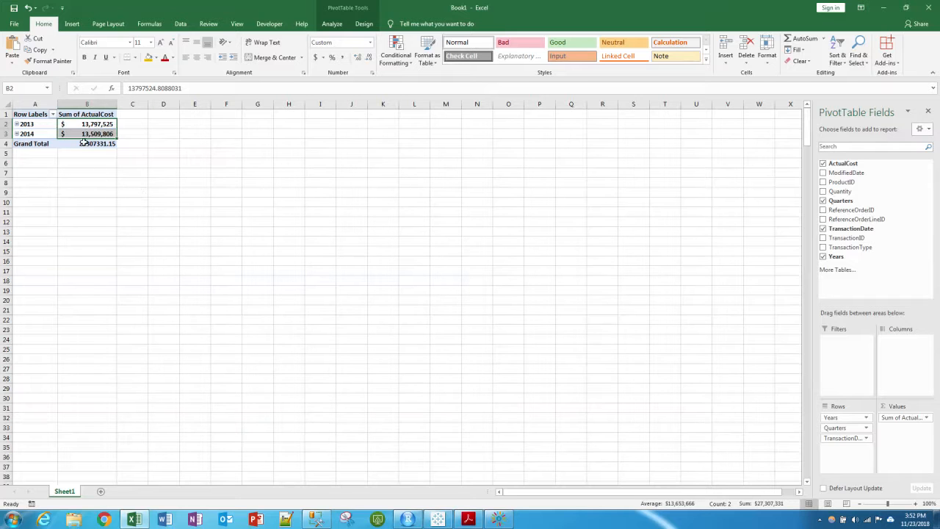
- Expand 2013 in the PivotTable rows, and expand the entire Years field to show the quarters of both years
{"action": "right_click", "coordinate": [37, 124]}
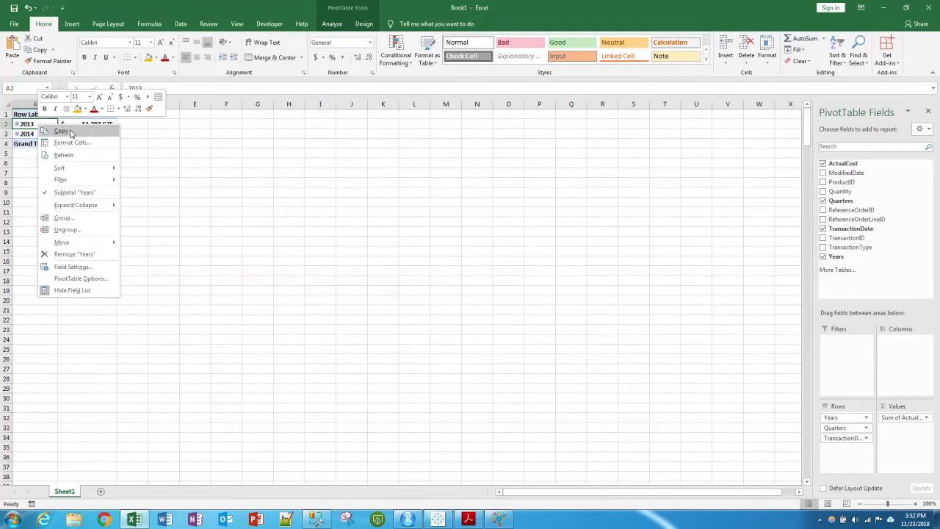
{"action": "mouse_move", "coordinate": [76, 213]}
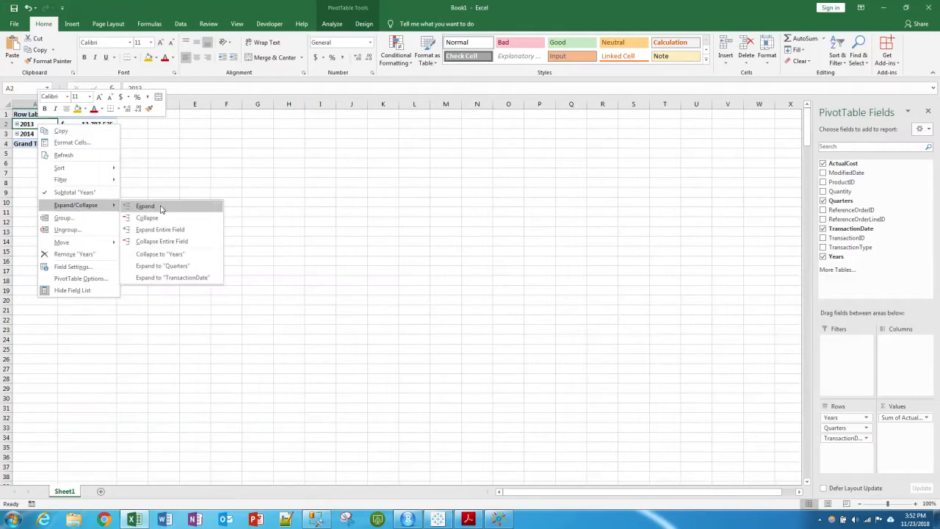
{"action": "left_click", "coordinate": [140, 205]}
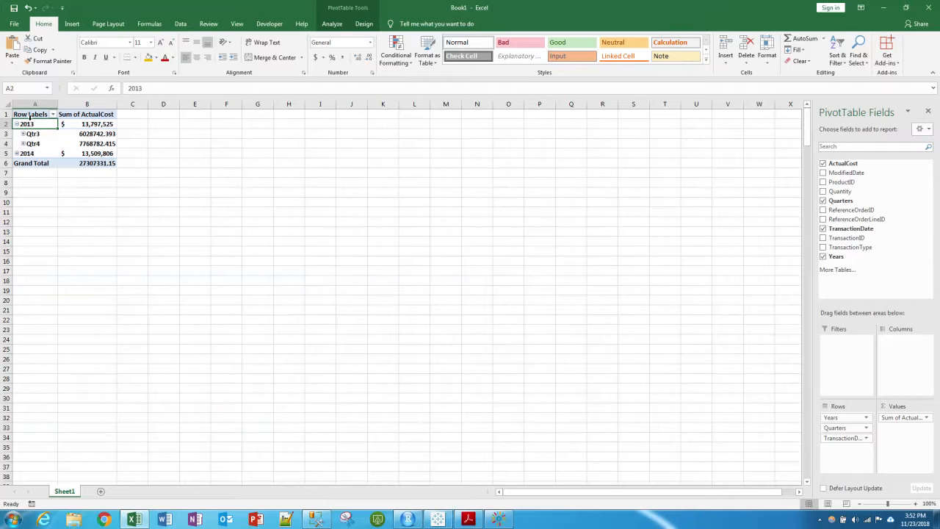
{"action": "right_click", "coordinate": [29, 123]}
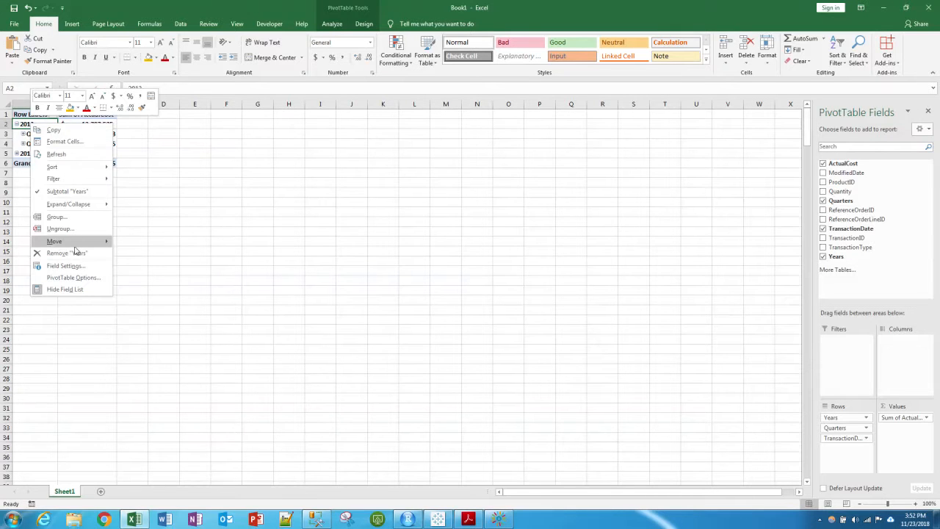
{"action": "mouse_move", "coordinate": [75, 243]}
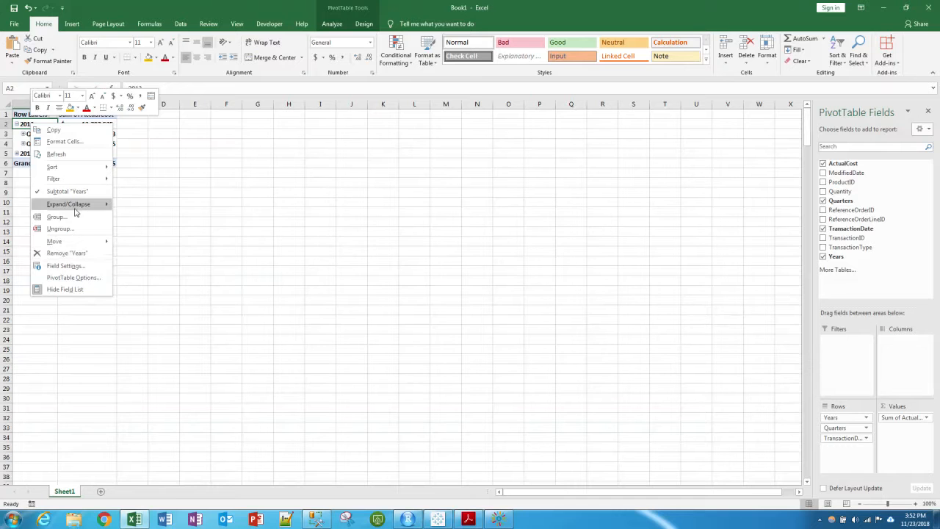
{"action": "mouse_move", "coordinate": [79, 205]}
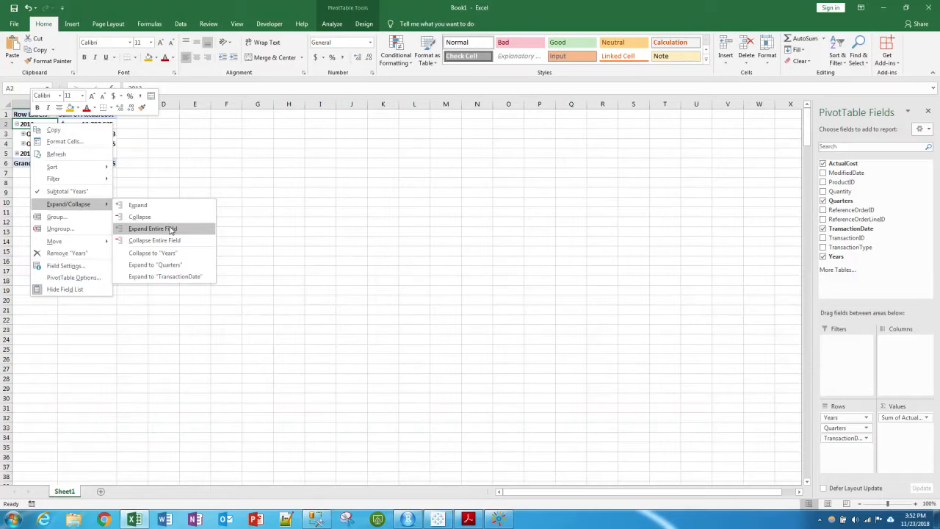
{"action": "left_click", "coordinate": [171, 230]}
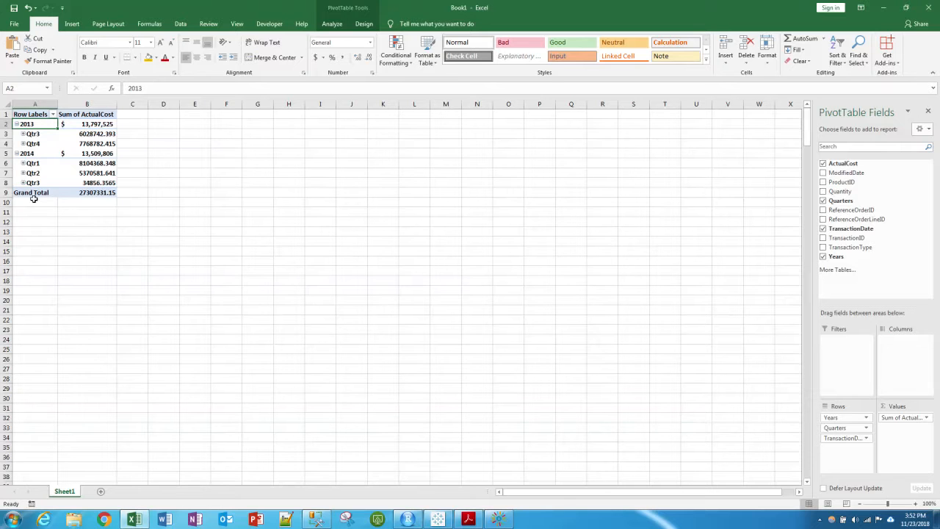
- Expand all the year and quarter row labels down to the TransactionDate level
{"action": "left_click_drag", "start_coordinate": [30, 123], "coordinate": [32, 181]}
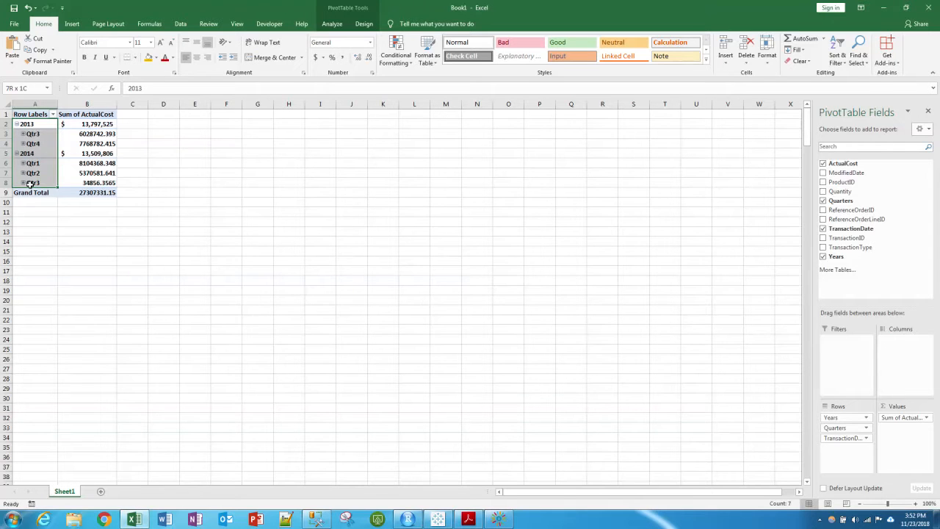
{"action": "right_click", "coordinate": [31, 175]}
{"action": "mouse_move", "coordinate": [70, 256]}
{"action": "left_click", "coordinate": [168, 280]}
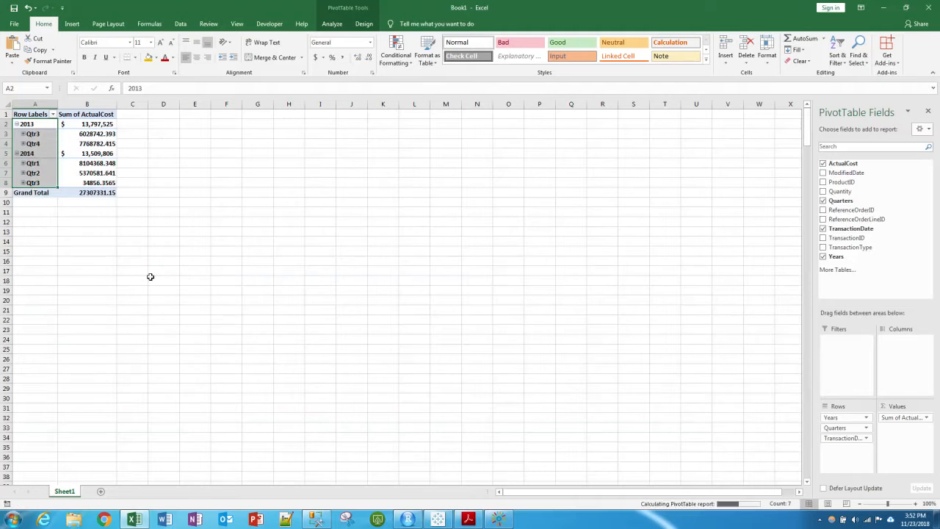
{"action": "left_click", "coordinate": [197, 251]}
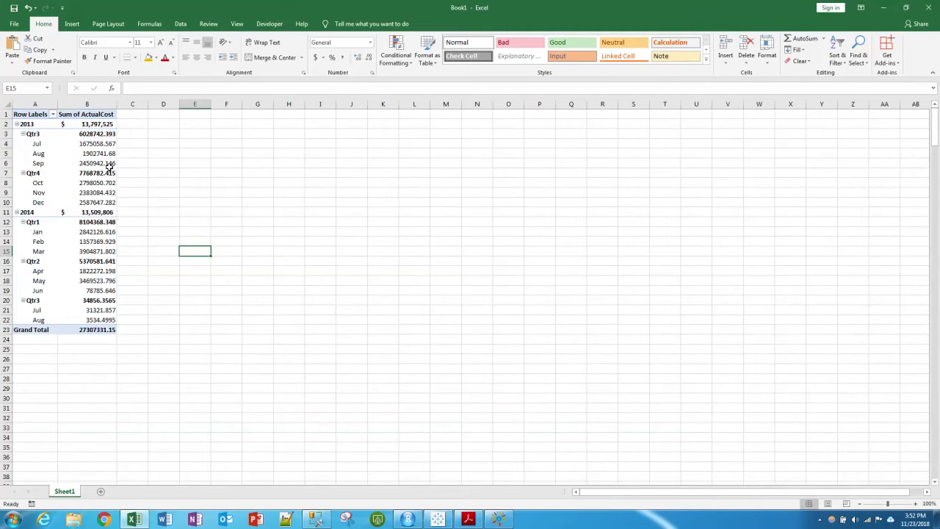
- Copy the number format of the 2013 total to all remaining ActualCost values, B3 through the Grand Total in B23
{"action": "left_click", "coordinate": [96, 125]}
{"action": "left_click", "coordinate": [48, 64]}
{"action": "left_click_drag", "start_coordinate": [96, 137], "coordinate": [95, 332]}
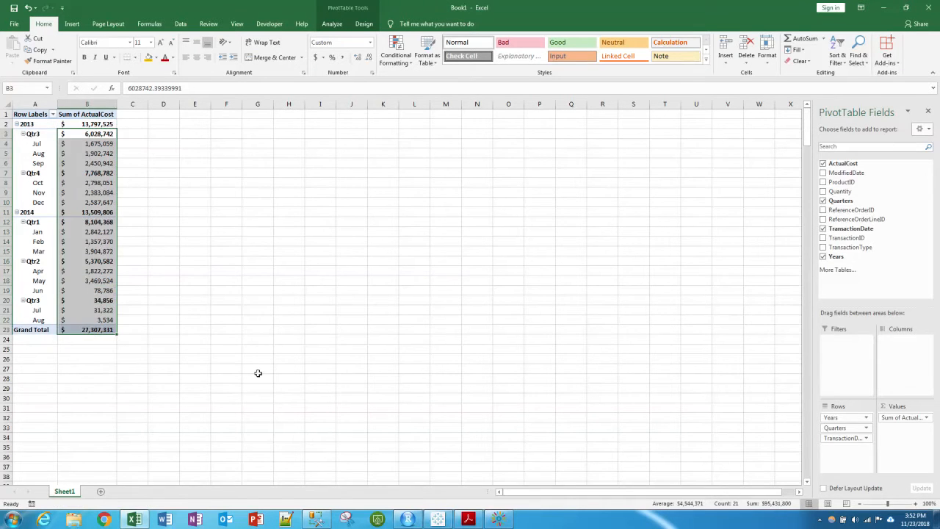
{"action": "left_click", "coordinate": [258, 369]}
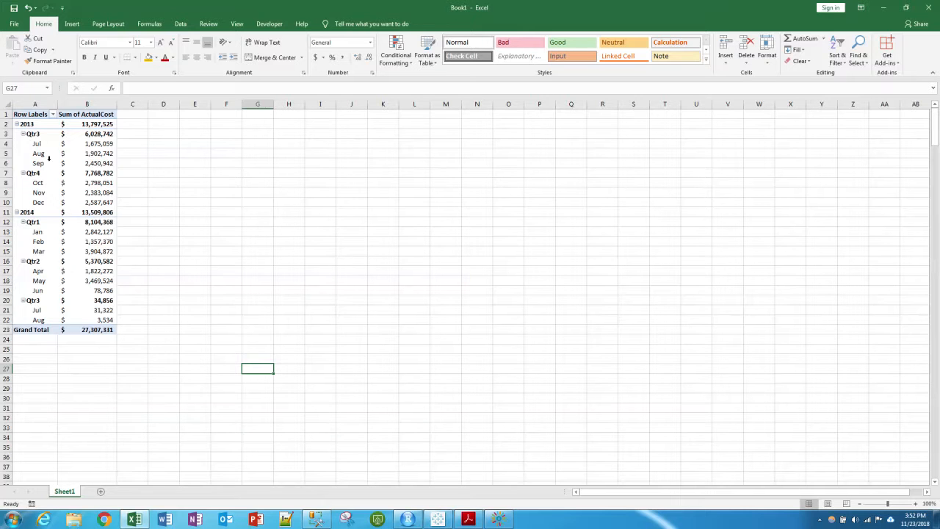
- Try the PivotTable in Tabular Form, and return its report layout to Compact Form
{"action": "left_click_drag", "start_coordinate": [90, 147], "coordinate": [95, 162]}
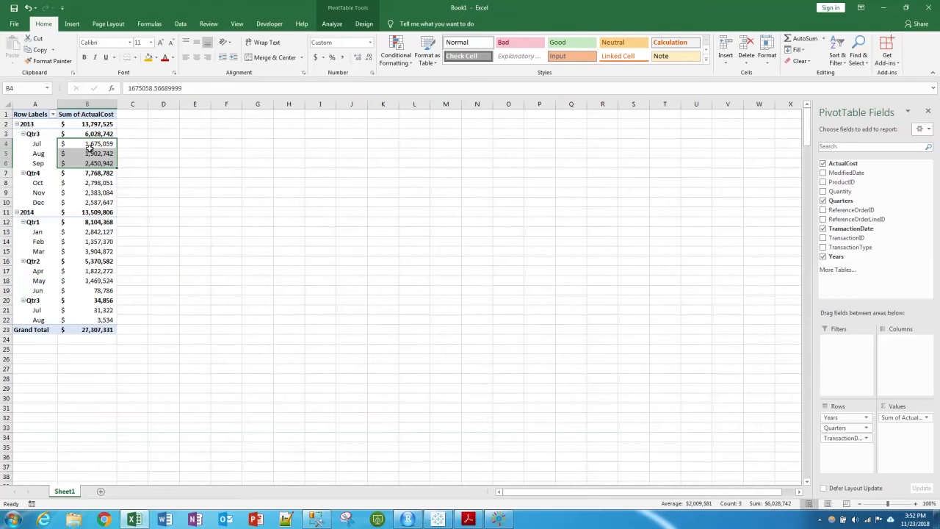
{"action": "left_click", "coordinate": [83, 183]}
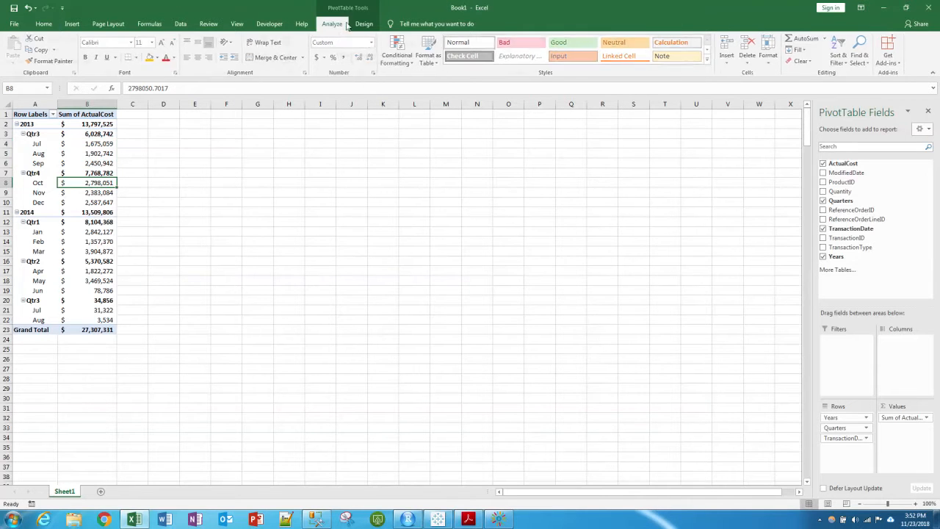
{"action": "left_click", "coordinate": [333, 24]}
{"action": "left_click", "coordinate": [365, 23]}
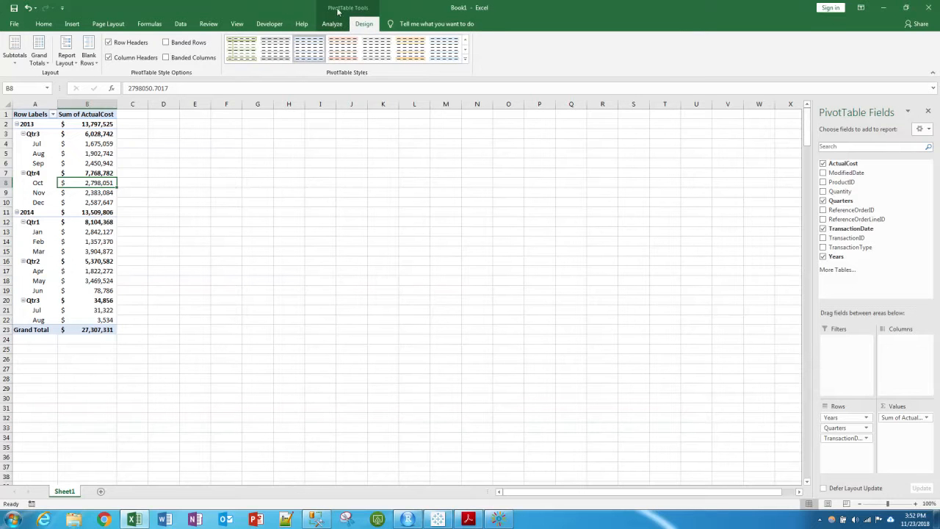
{"action": "left_click", "coordinate": [64, 56]}
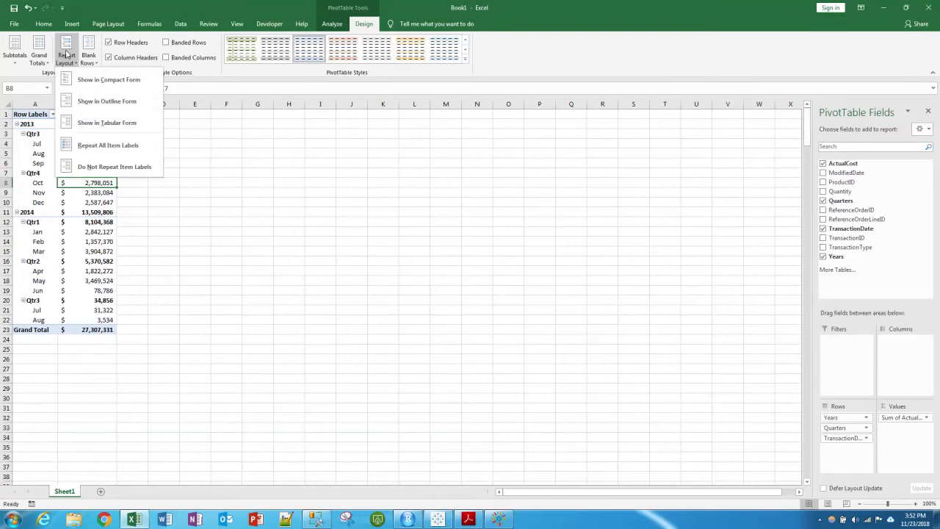
{"action": "left_click", "coordinate": [107, 123]}
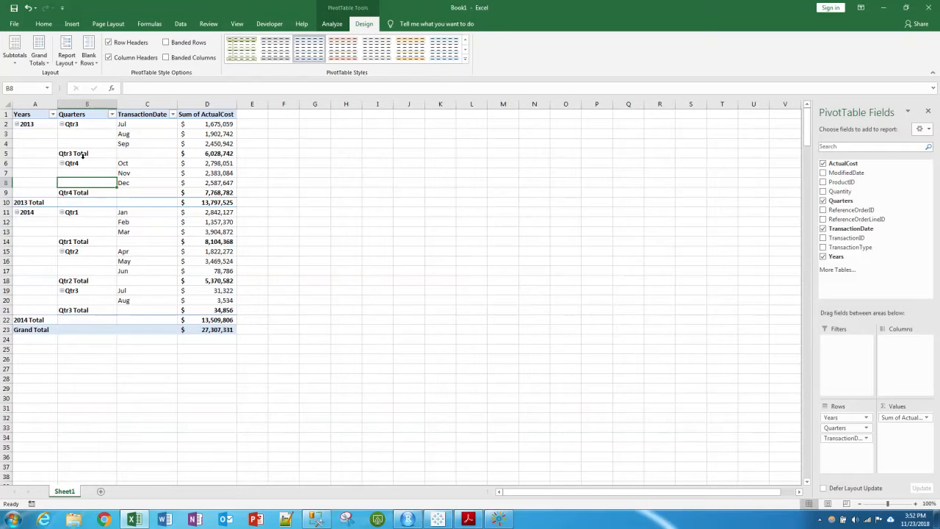
{"action": "left_click", "coordinate": [66, 55]}
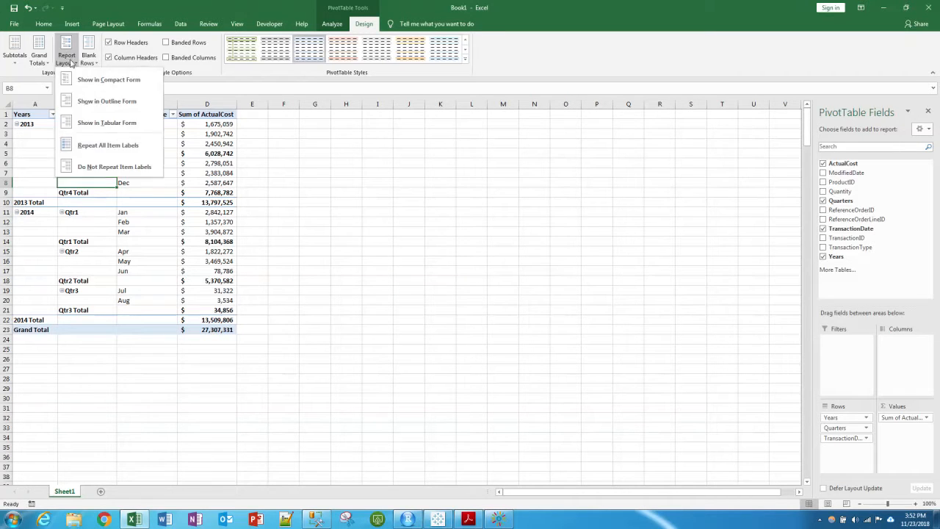
{"action": "left_click", "coordinate": [107, 80]}
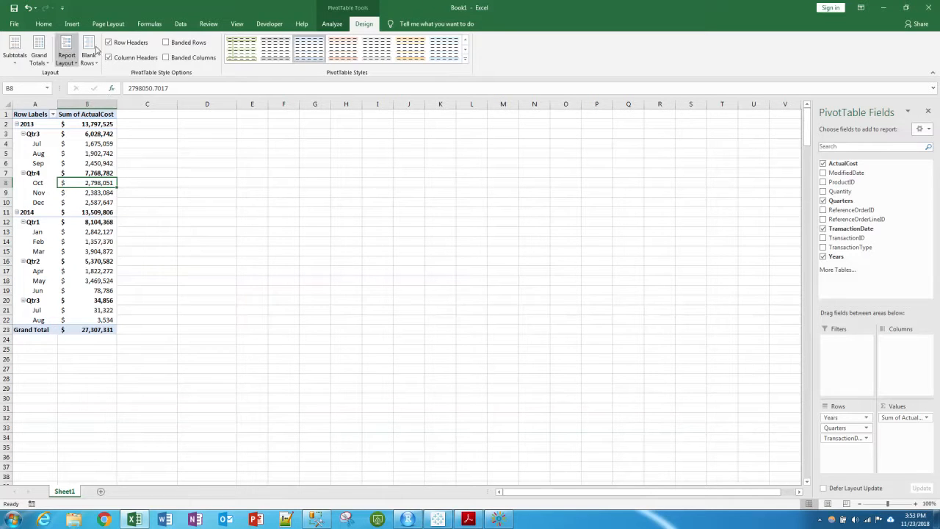
- Try Outline Form with all item labels repeated, and restore the PivotTable to Compact Form
{"action": "left_click", "coordinate": [66, 55]}
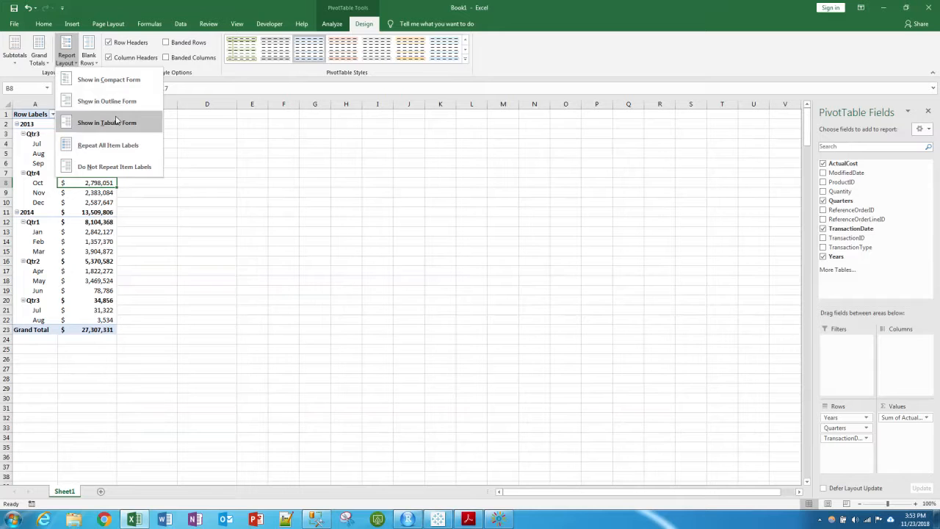
{"action": "left_click", "coordinate": [116, 102]}
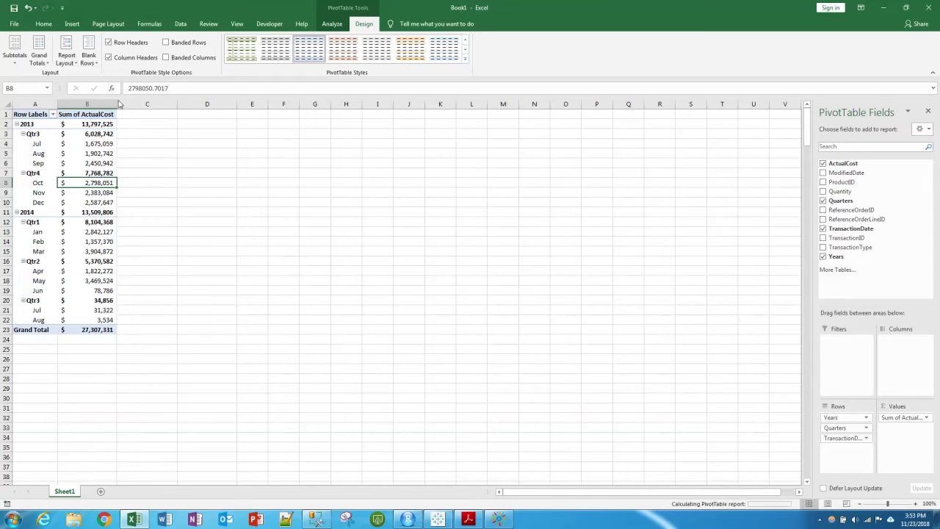
{"action": "left_click", "coordinate": [65, 52]}
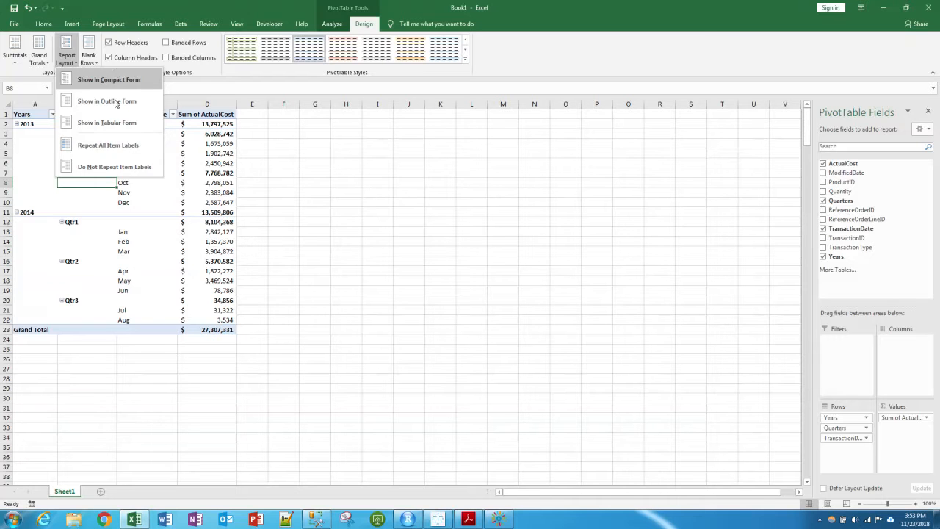
{"action": "left_click", "coordinate": [122, 146]}
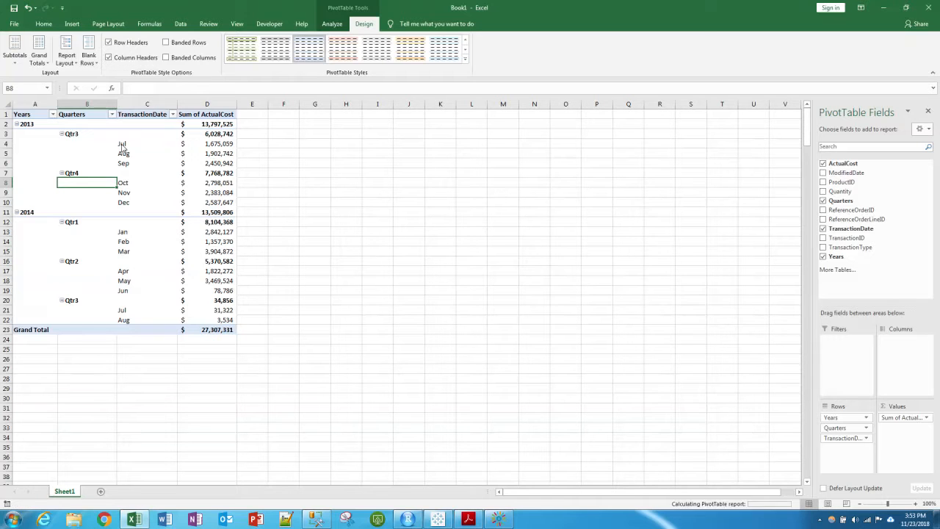
{"action": "left_click", "coordinate": [88, 53]}
{"action": "left_click", "coordinate": [65, 48]}
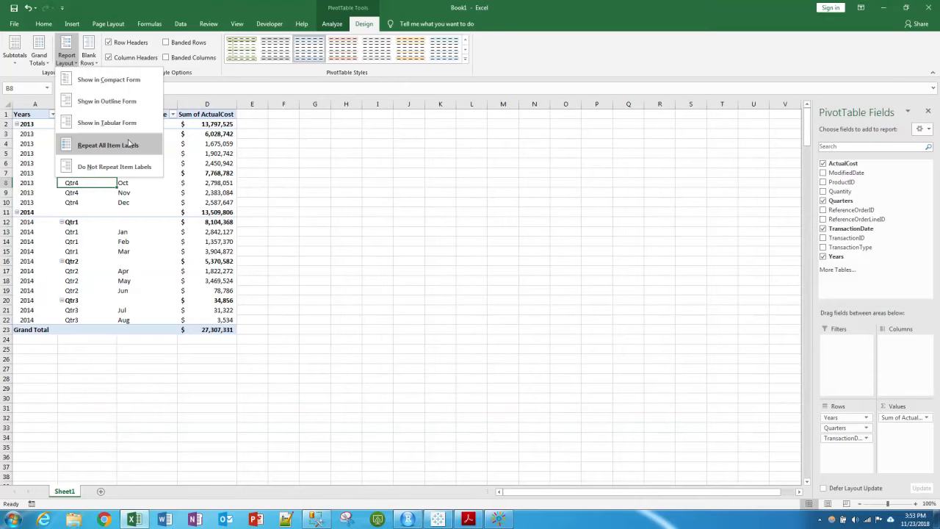
{"action": "left_click", "coordinate": [117, 80]}
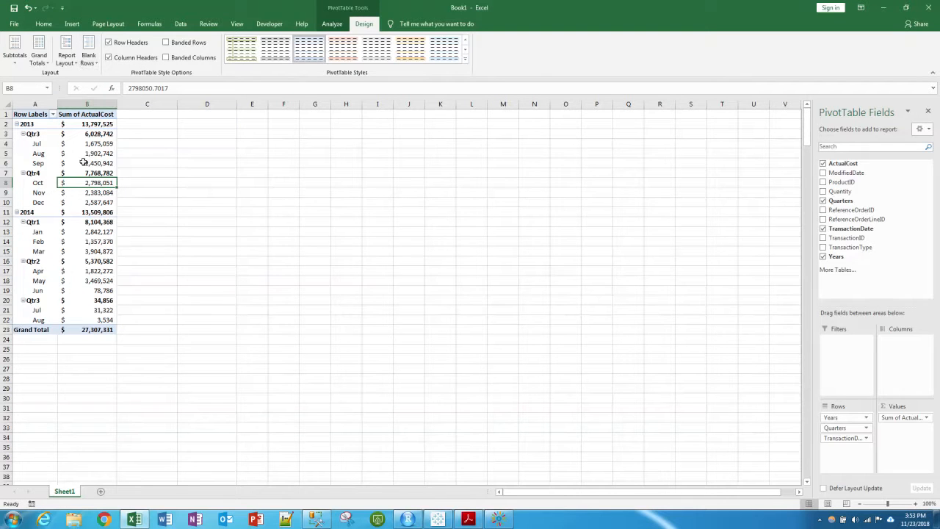
{"action": "right_click", "coordinate": [31, 152]}
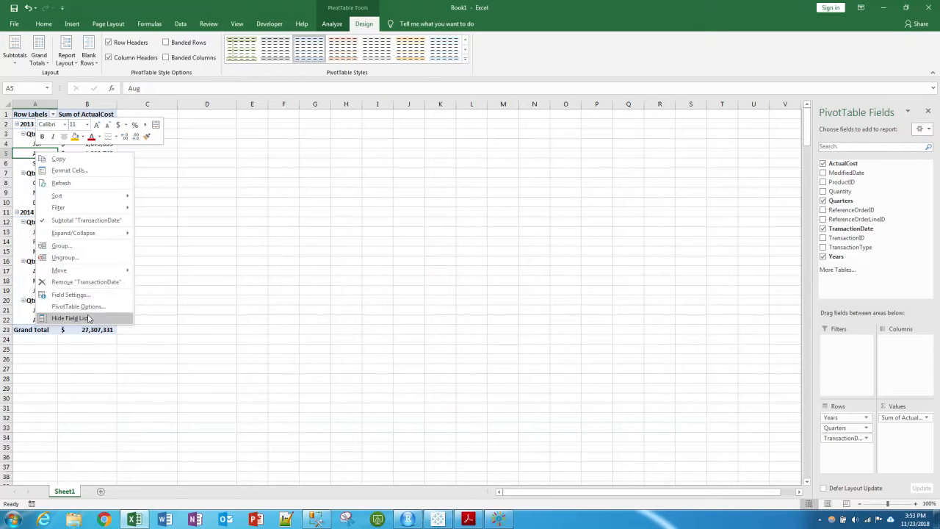
{"action": "key", "text": "Escape"}
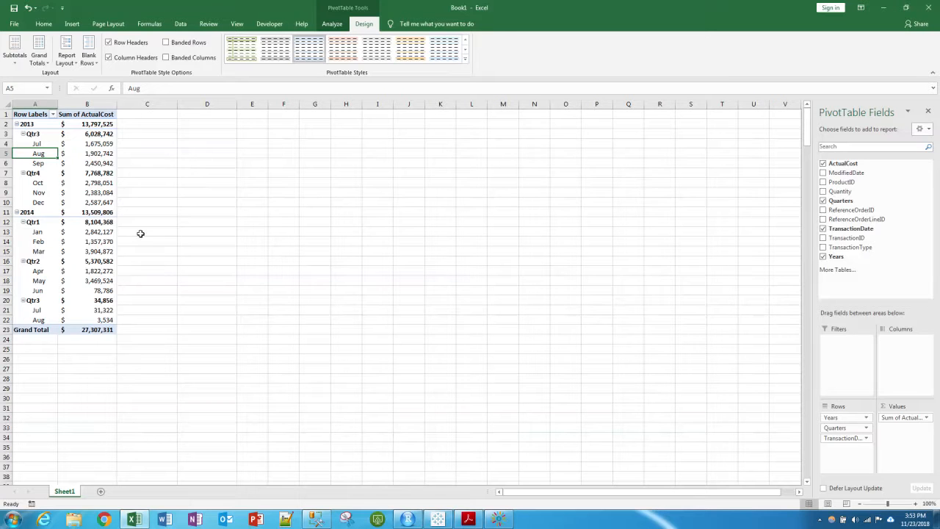
{"action": "left_click", "coordinate": [98, 134]}
{"action": "left_click_drag", "start_coordinate": [99, 145], "coordinate": [100, 154]}
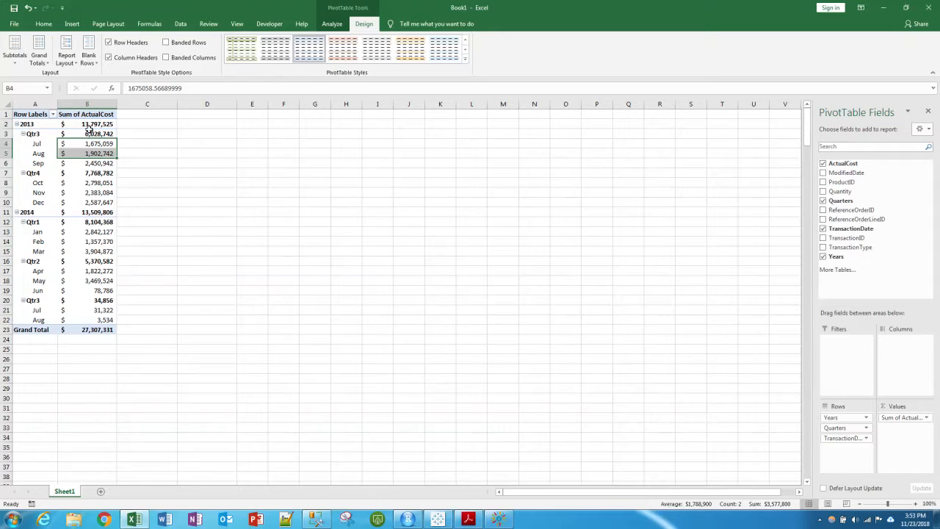
- Hide the PivotTable subtotals, and show all subtotals at the top of each group again
{"action": "left_click", "coordinate": [93, 172]}
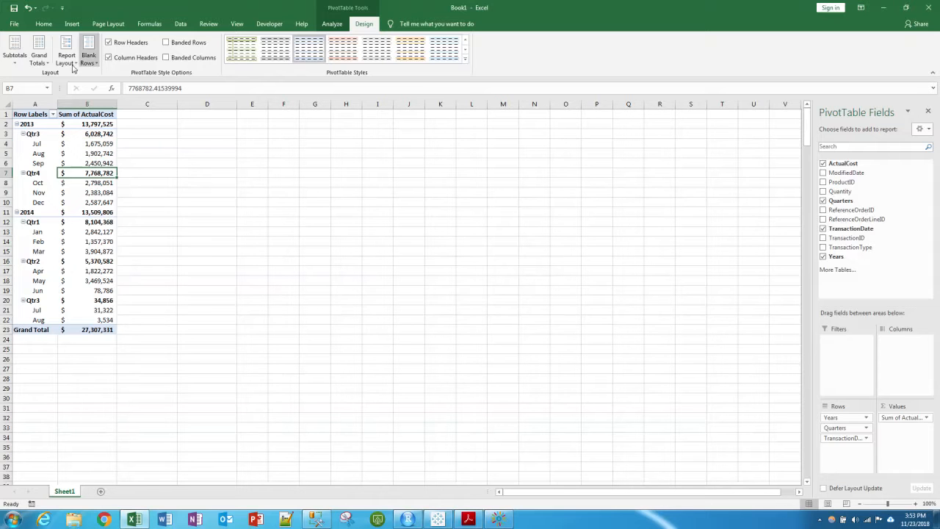
{"action": "left_click", "coordinate": [25, 52]}
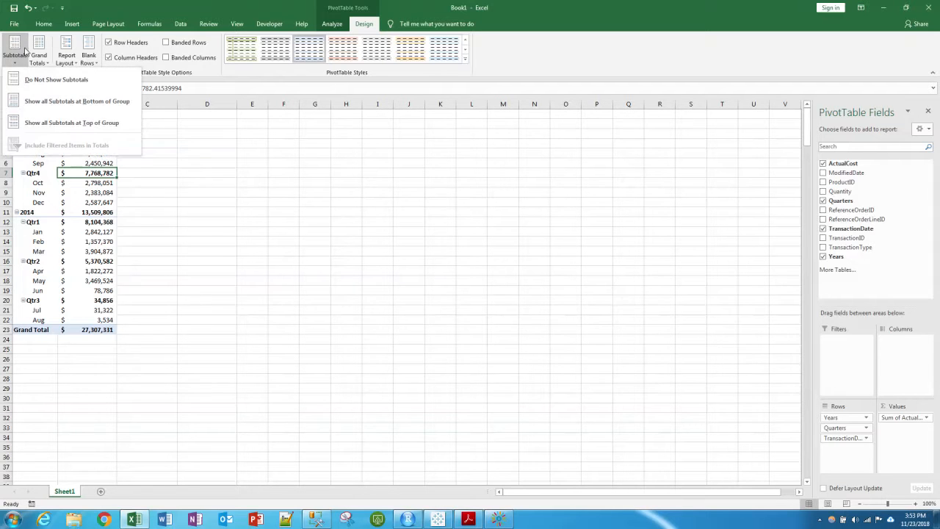
{"action": "left_click", "coordinate": [78, 79]}
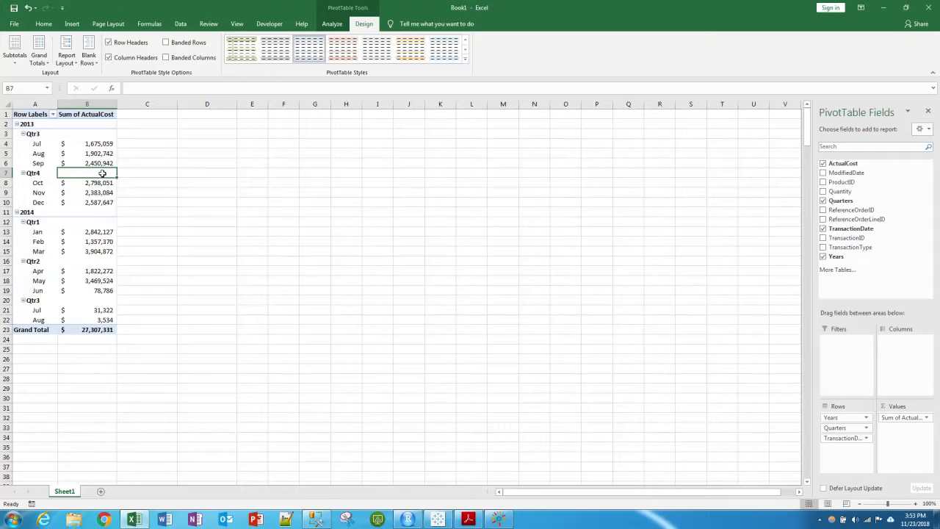
{"action": "left_click", "coordinate": [13, 48]}
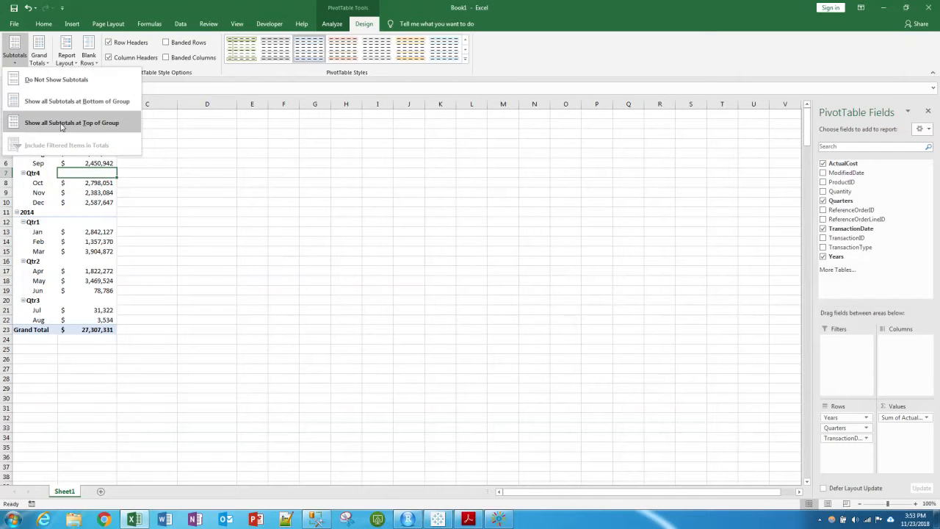
{"action": "left_click", "coordinate": [63, 122]}
- Remove the Quarters field from the PivotTable rows
{"action": "left_click", "coordinate": [279, 221]}
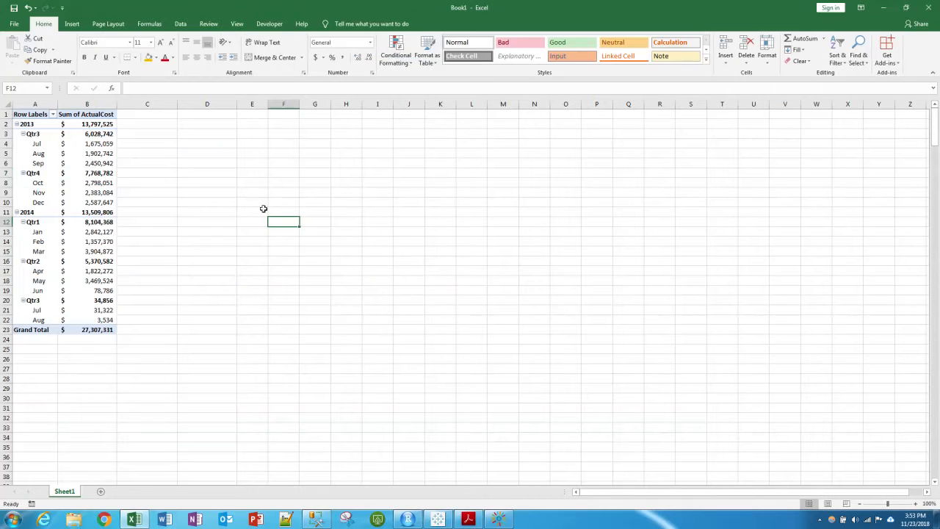
{"action": "left_click", "coordinate": [78, 209]}
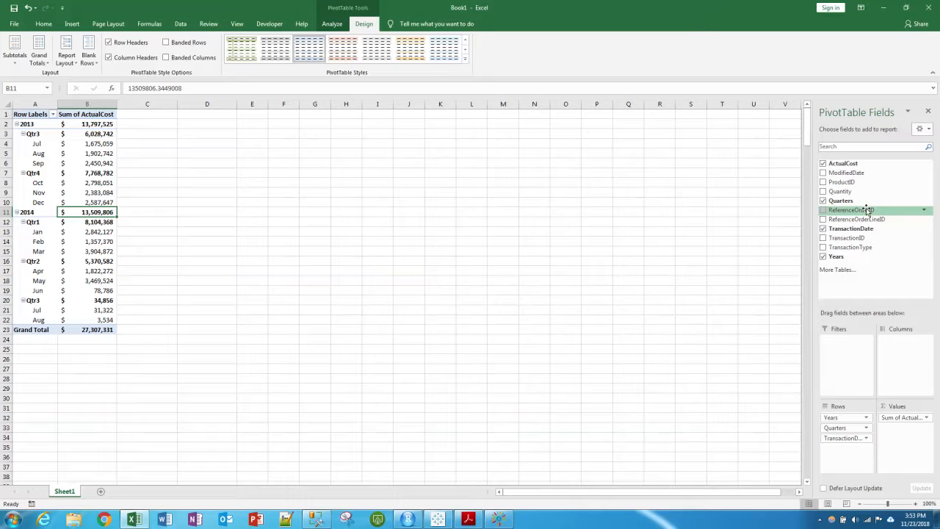
{"action": "left_click", "coordinate": [824, 201]}
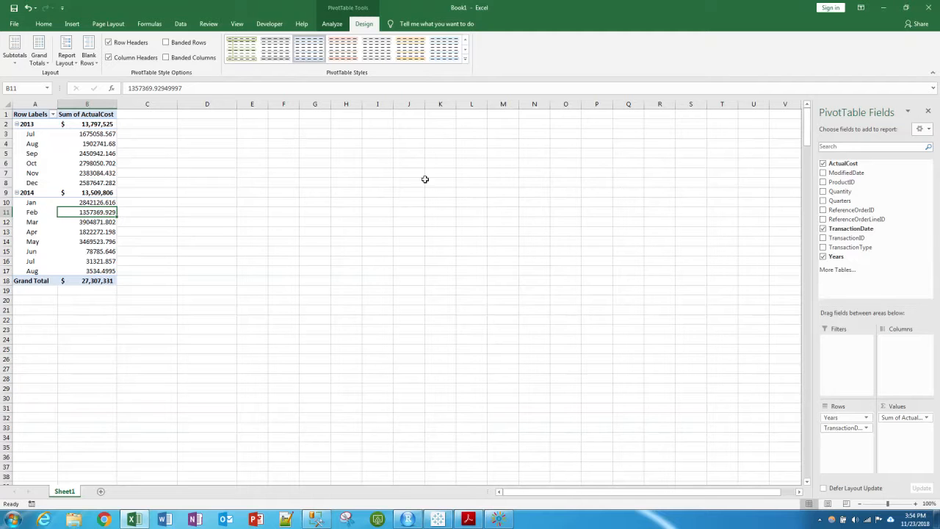
- Replace ActualCost with ReferenceOrderID as the PivotTable's value field
{"action": "left_click", "coordinate": [822, 164]}
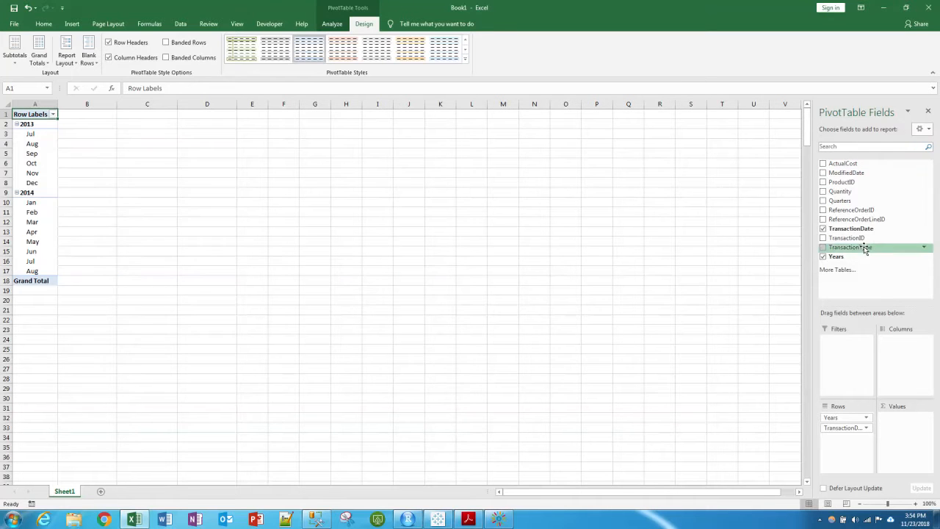
{"action": "left_click", "coordinate": [822, 210]}
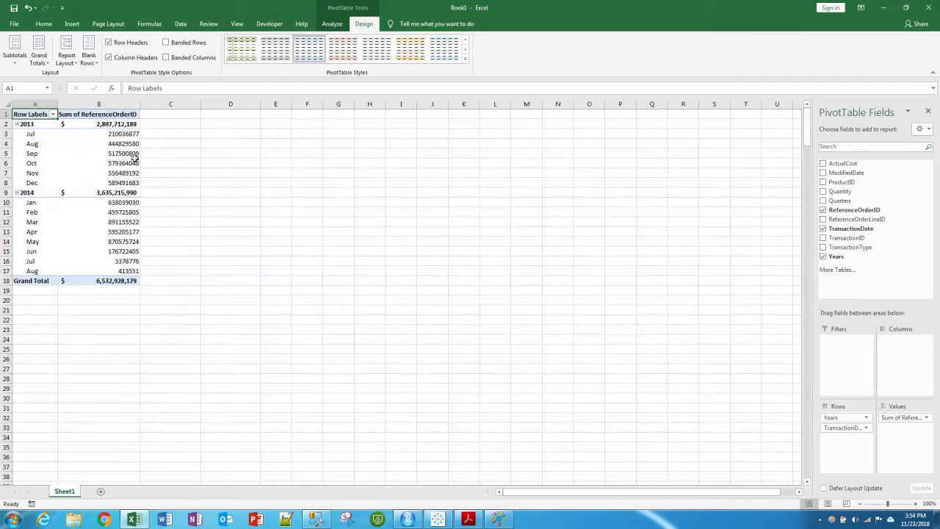
- Switch to SQL Server Management Studio and examine the ReferenceOrderID values in the TransactionHistory query results
{"action": "left_click", "coordinate": [321, 516]}
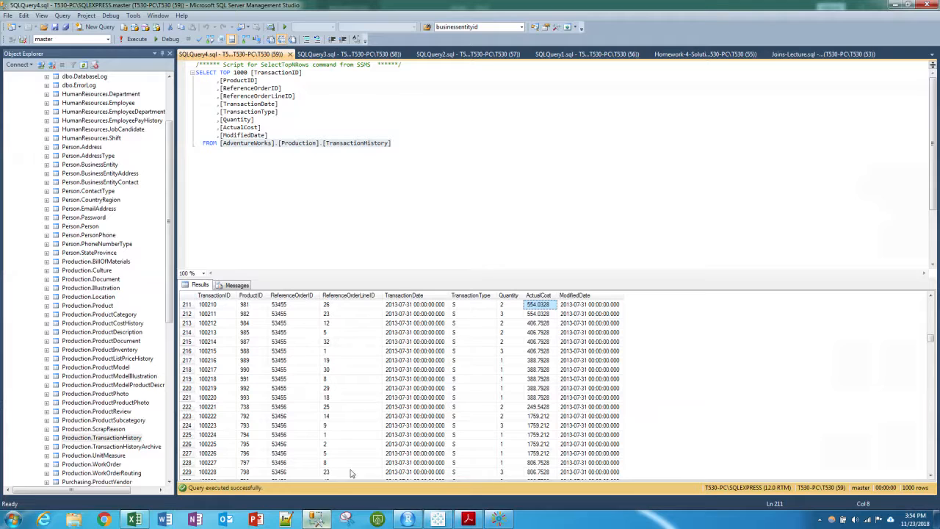
{"action": "left_click", "coordinate": [296, 342]}
{"action": "scroll", "coordinate": [305, 330], "scroll_direction": "up", "scroll_amount": 12}
{"action": "scroll", "coordinate": [308, 316], "scroll_direction": "up", "scroll_amount": 20}
{"action": "mouse_move", "coordinate": [279, 342]}
{"action": "left_mouse_down"}
{"action": "mouse_move", "coordinate": [279, 312]}
{"action": "mouse_move", "coordinate": [281, 385]}
{"action": "mouse_move", "coordinate": [282, 347]}
{"action": "mouse_move", "coordinate": [287, 364]}
{"action": "mouse_move", "coordinate": [290, 348]}
{"action": "left_mouse_up"}
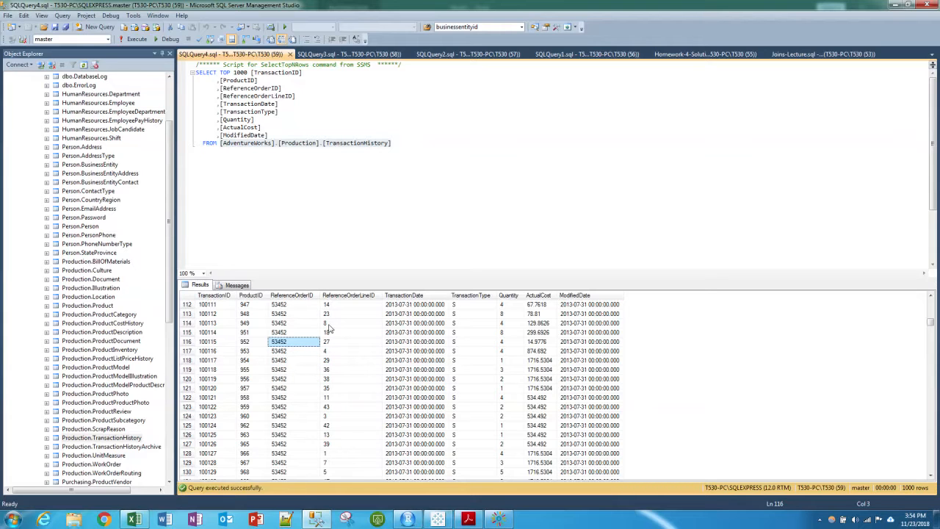
{"action": "left_click", "coordinate": [302, 521]}
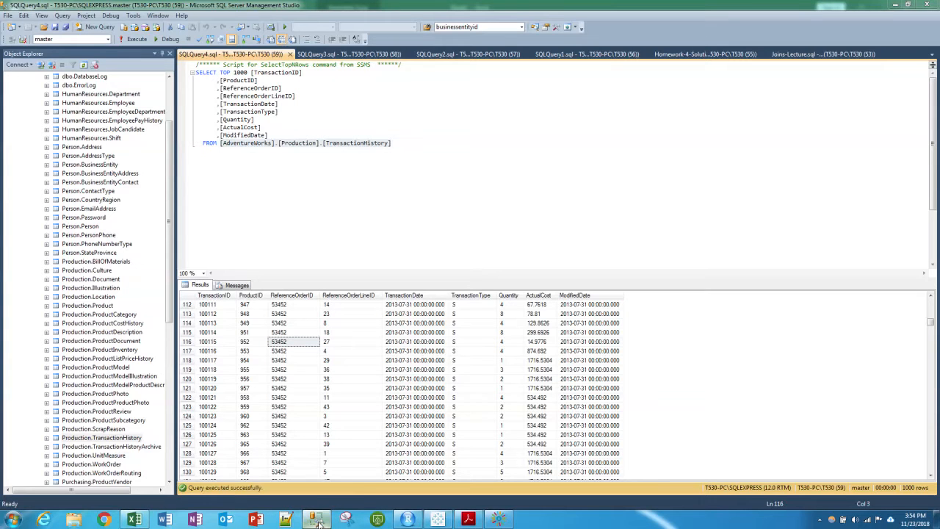
{"action": "left_click", "coordinate": [318, 523]}
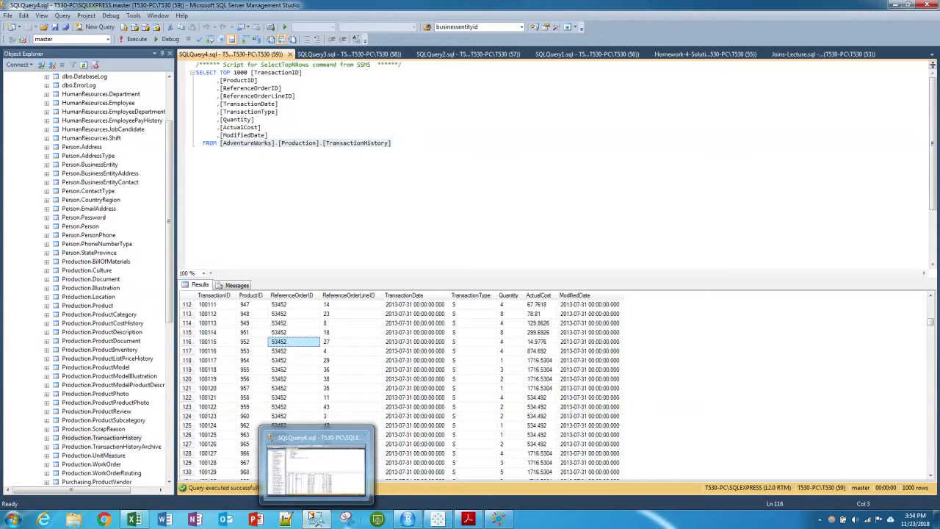
- Return to Excel and summarize the PivotTable's ReferenceOrderID values by Count
{"action": "left_click", "coordinate": [134, 519]}
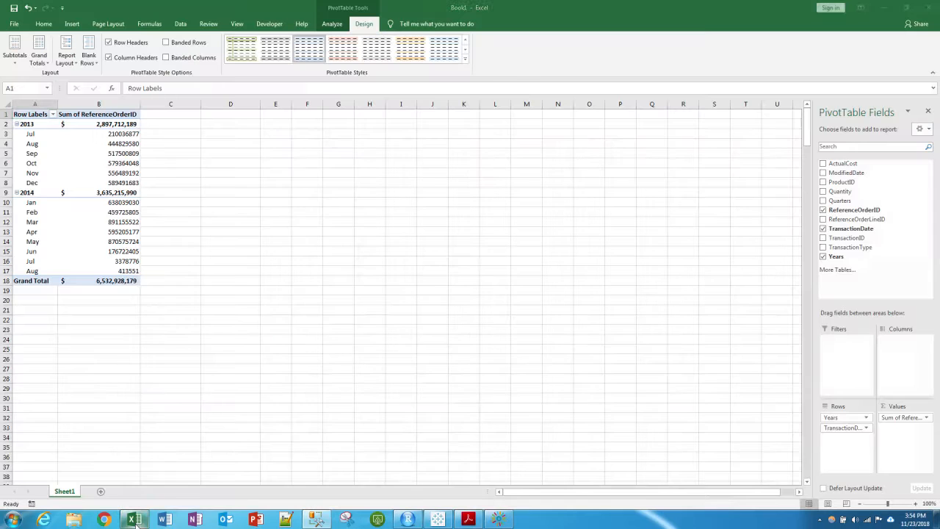
{"action": "left_click", "coordinate": [915, 417]}
{"action": "left_click", "coordinate": [893, 407]}
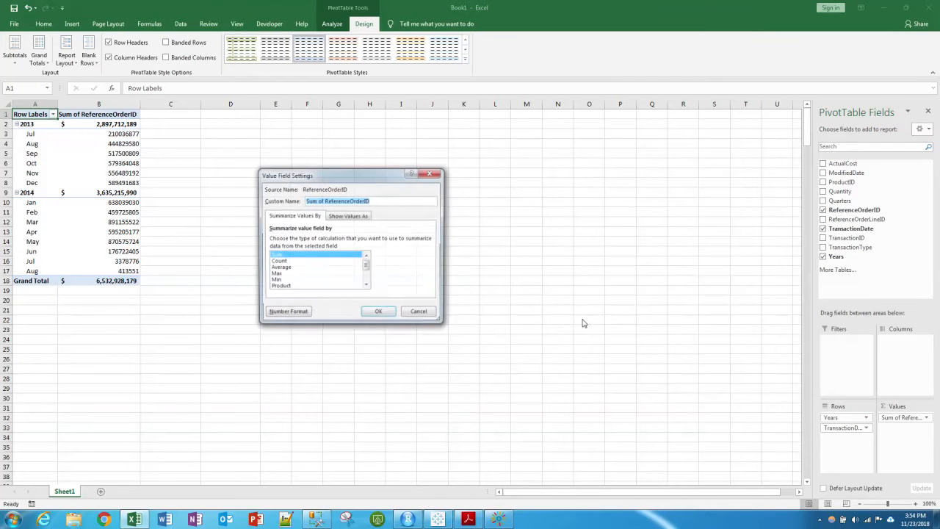
{"action": "left_click", "coordinate": [286, 262]}
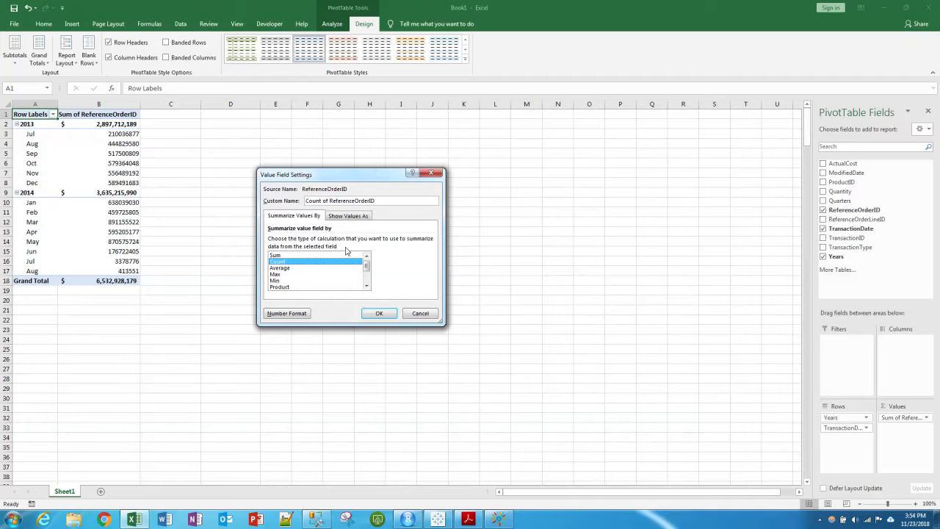
{"action": "left_click", "coordinate": [376, 313]}
- Format the yearly and monthly ReferenceOrderID counts in comma style with no decimal places
{"action": "left_click_drag", "start_coordinate": [131, 134], "coordinate": [122, 269]}
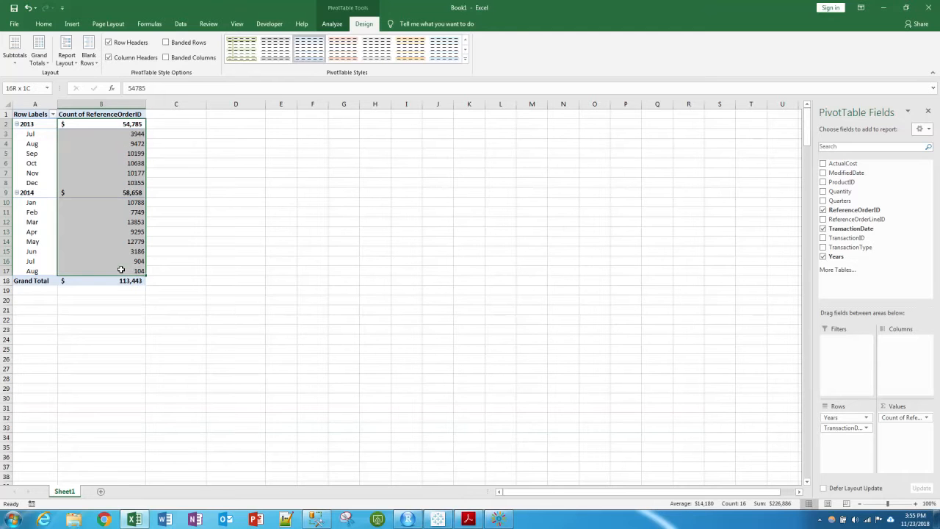
{"action": "left_click", "coordinate": [14, 24]}
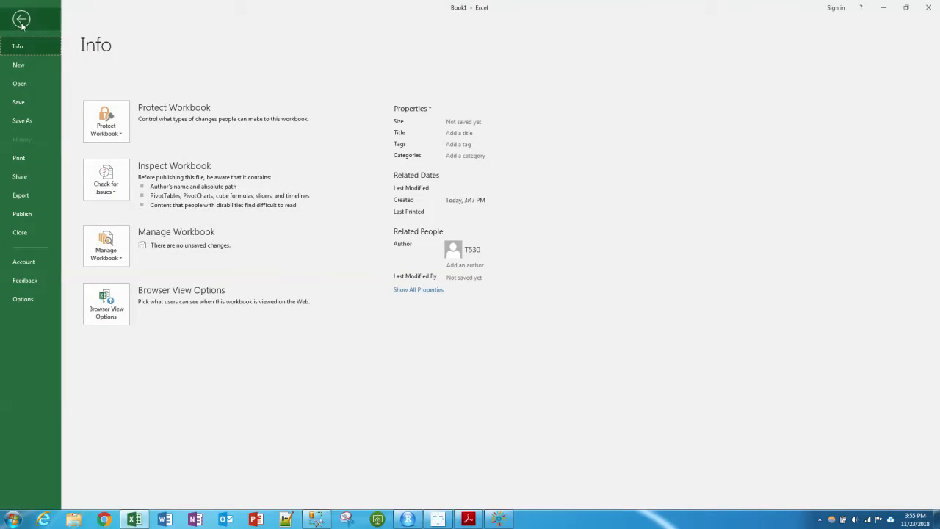
{"action": "left_click", "coordinate": [21, 18]}
{"action": "left_click", "coordinate": [43, 24]}
{"action": "left_click", "coordinate": [342, 57]}
{"action": "left_click", "coordinate": [368, 57]}
{"action": "left_click", "coordinate": [368, 58]}
{"action": "left_click", "coordinate": [246, 296]}
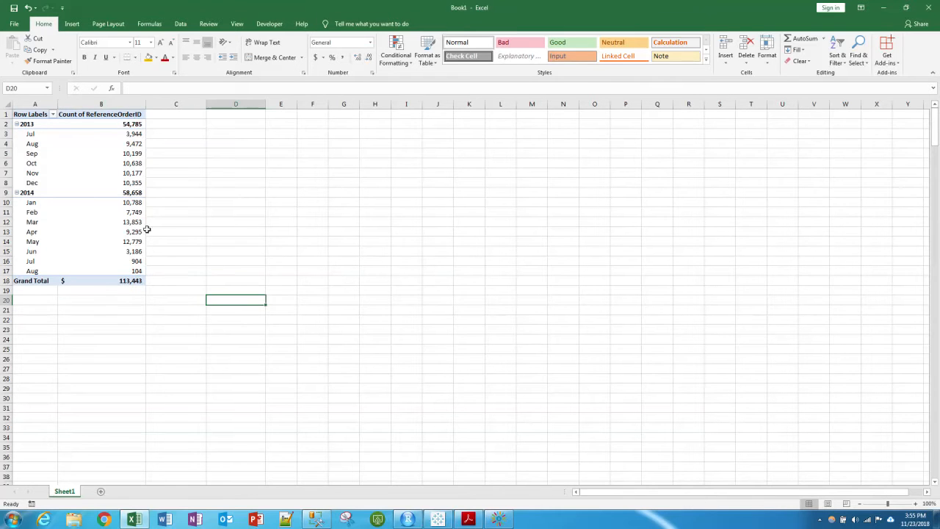
- Copy the number format of the July 2014 count to the Grand Total value
{"action": "left_click", "coordinate": [101, 282]}
{"action": "left_click", "coordinate": [111, 261]}
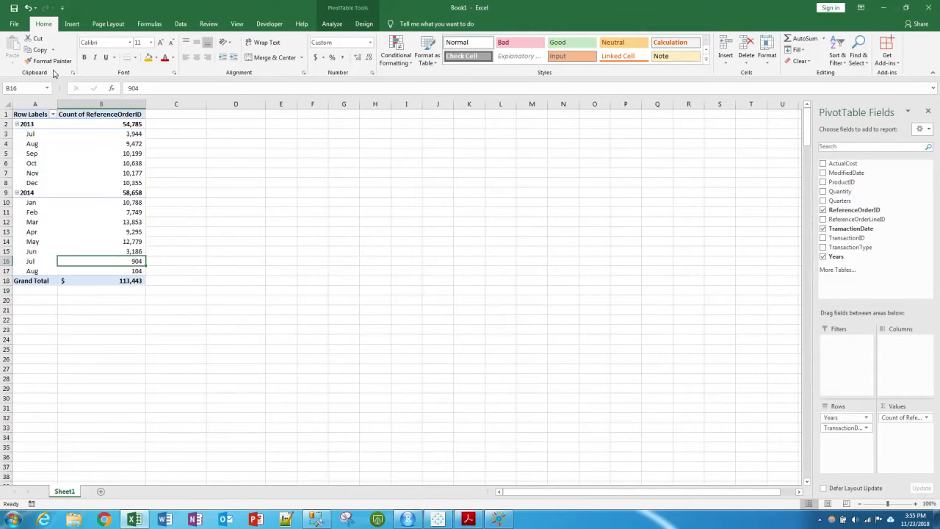
{"action": "double_click", "coordinate": [48, 60]}
{"action": "left_click", "coordinate": [101, 280]}
{"action": "key", "text": "Escape"}
{"action": "left_click", "coordinate": [234, 230]}
{"action": "left_click", "coordinate": [130, 269]}
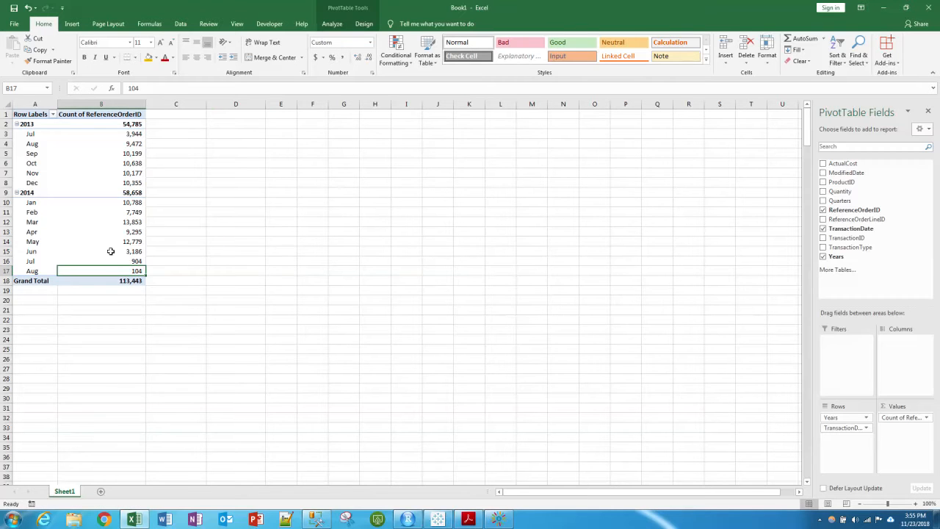
- Review the Summarize Values By and Show Values As options in the ReferenceOrderID value field settings without changing them
{"action": "left_click", "coordinate": [915, 417]}
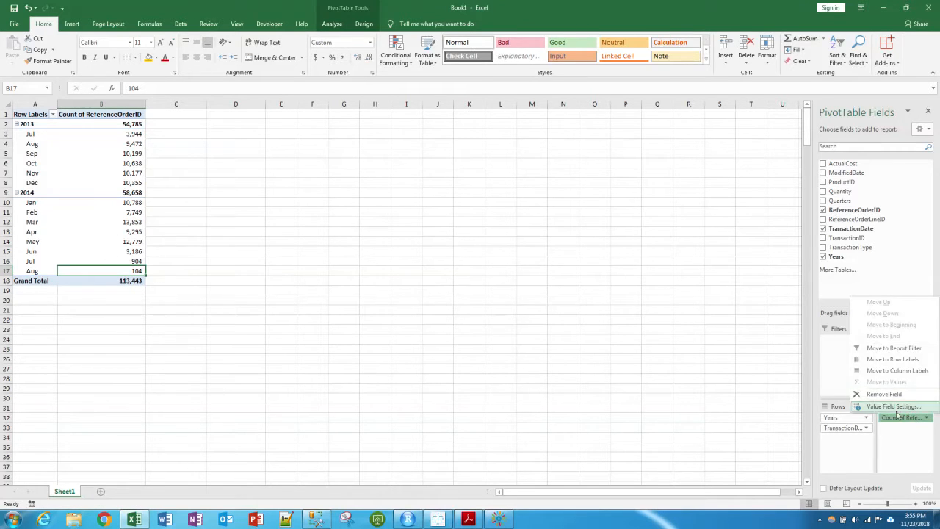
{"action": "left_click", "coordinate": [892, 406]}
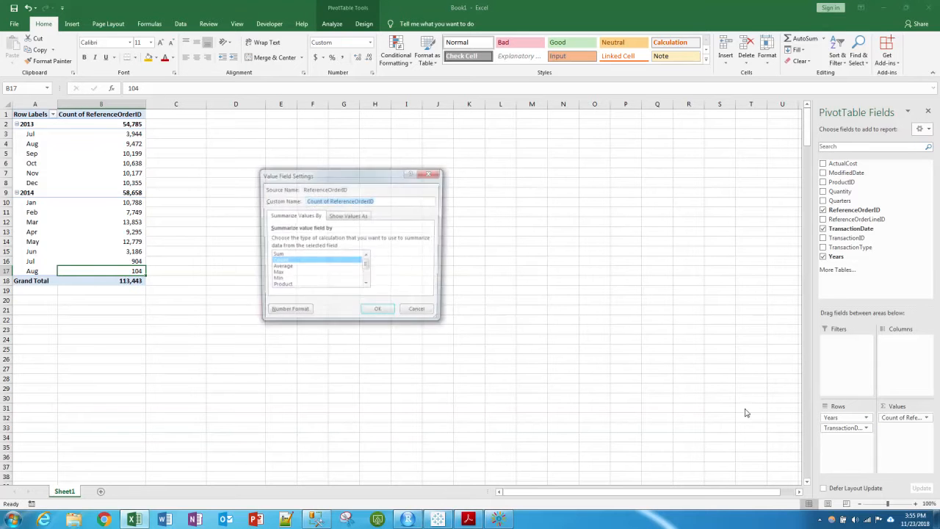
{"action": "left_click", "coordinate": [362, 216]}
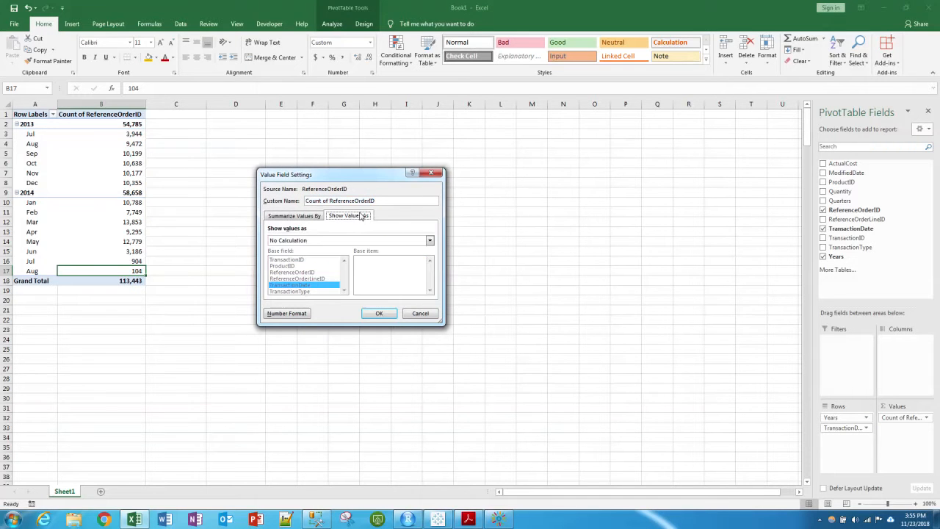
{"action": "left_click", "coordinate": [309, 216]}
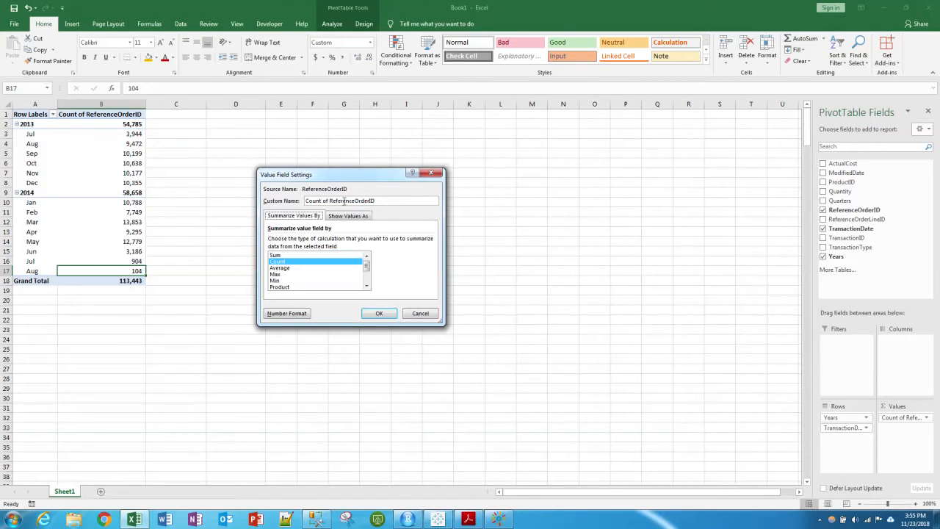
{"action": "left_click", "coordinate": [345, 220]}
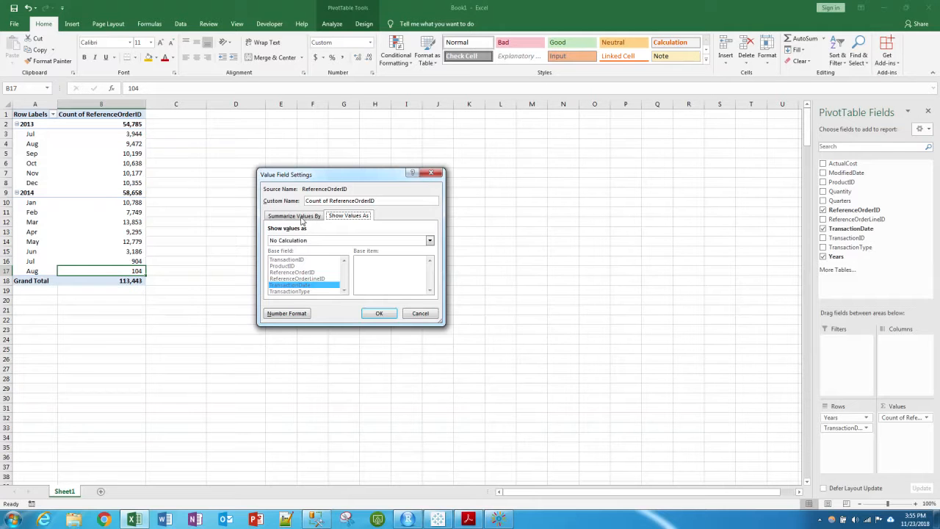
{"action": "left_click", "coordinate": [301, 218]}
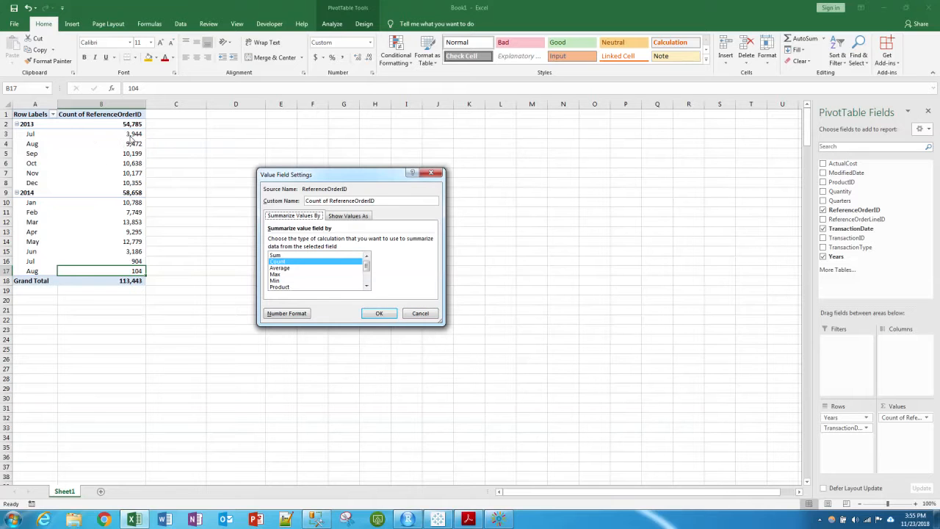
{"action": "left_click", "coordinate": [434, 315]}
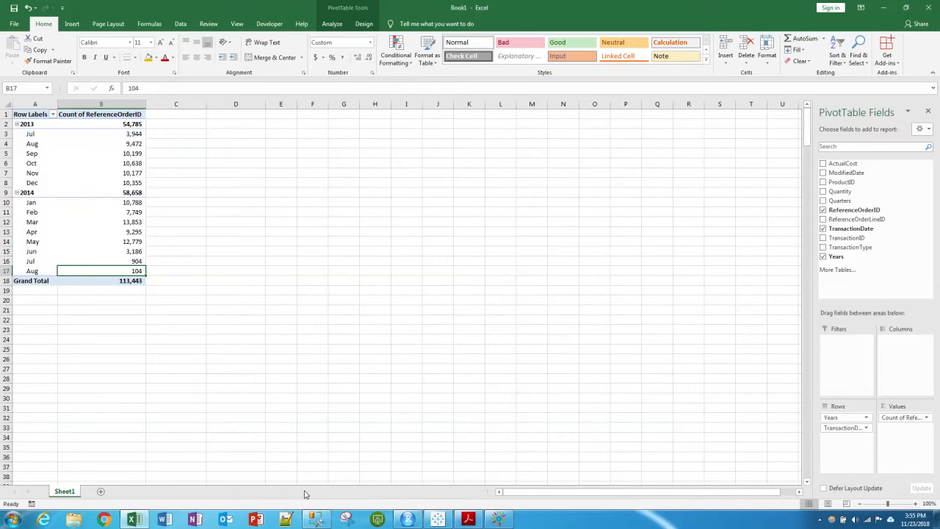
- Switch to SQL Server Management Studio and replace TOP 1000 [TransactionID] in the query with count(*) 'Count'
{"action": "mouse_move", "coordinate": [316, 519]}
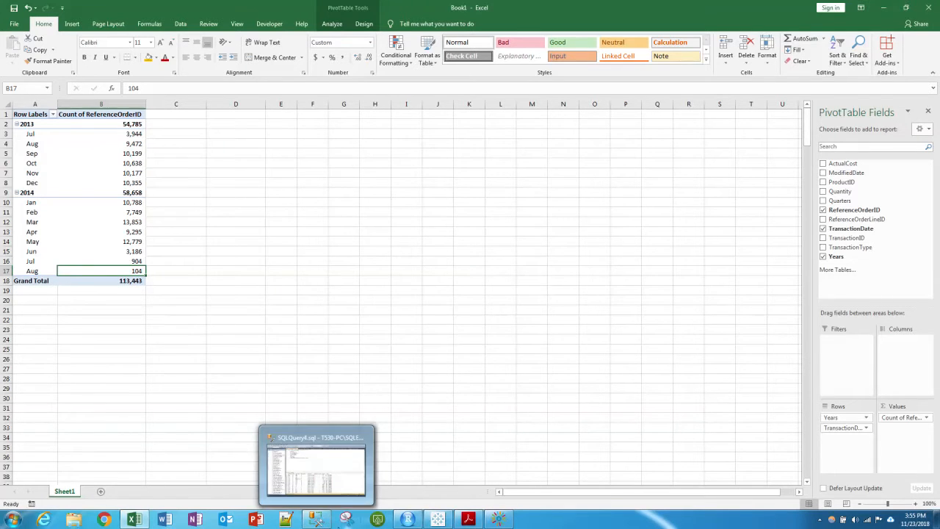
{"action": "left_click", "coordinate": [316, 519]}
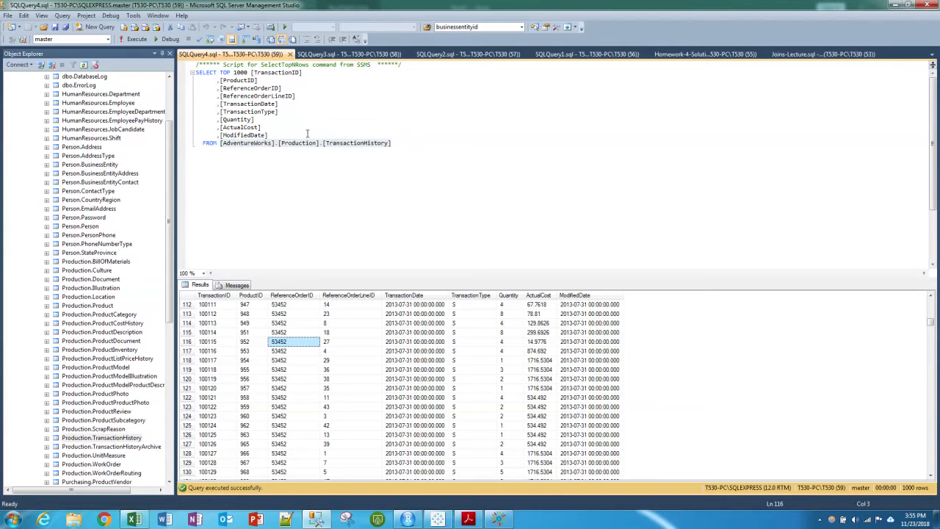
{"action": "left_click_drag", "start_coordinate": [219, 72], "coordinate": [335, 72]}
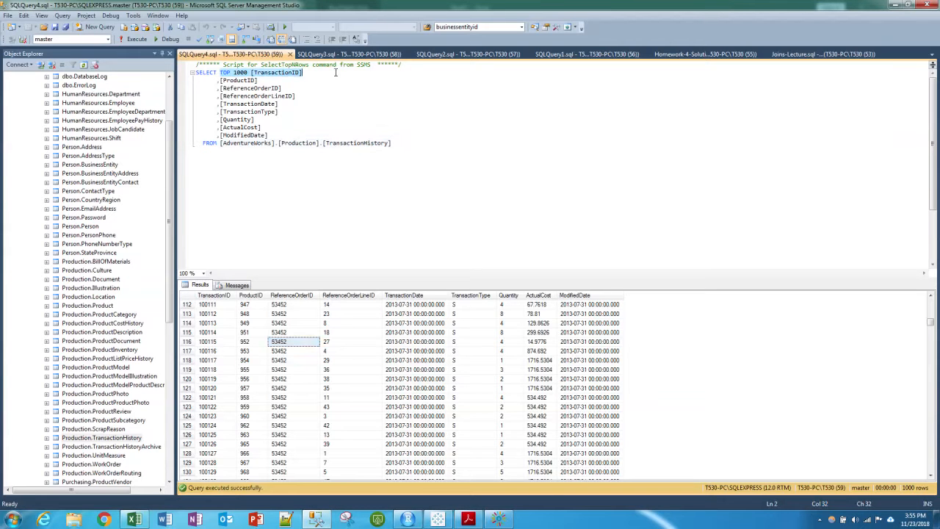
{"action": "type", "text": "cosunt(*"}
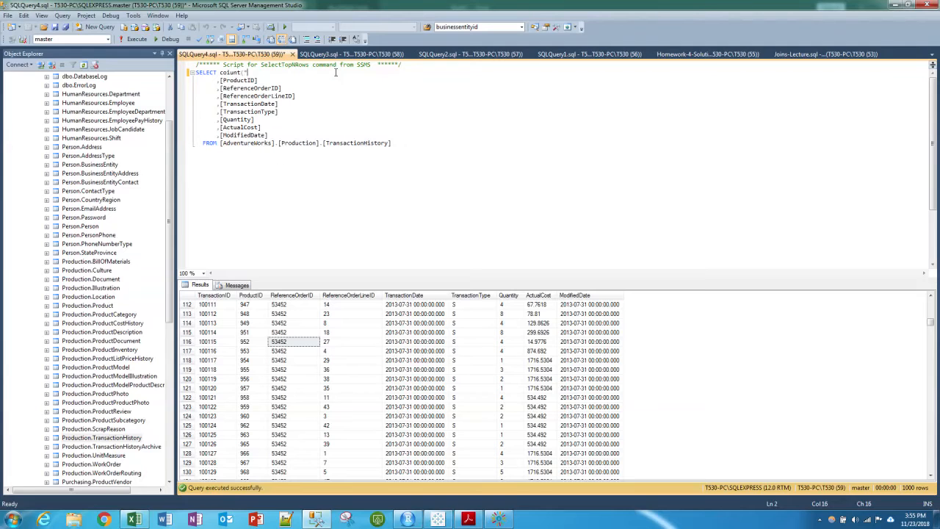
{"action": "key", "text": "BackSpace"}
{"action": "type", "text": "unt(*) 'Count',"}
{"action": "key", "text": "Return"}
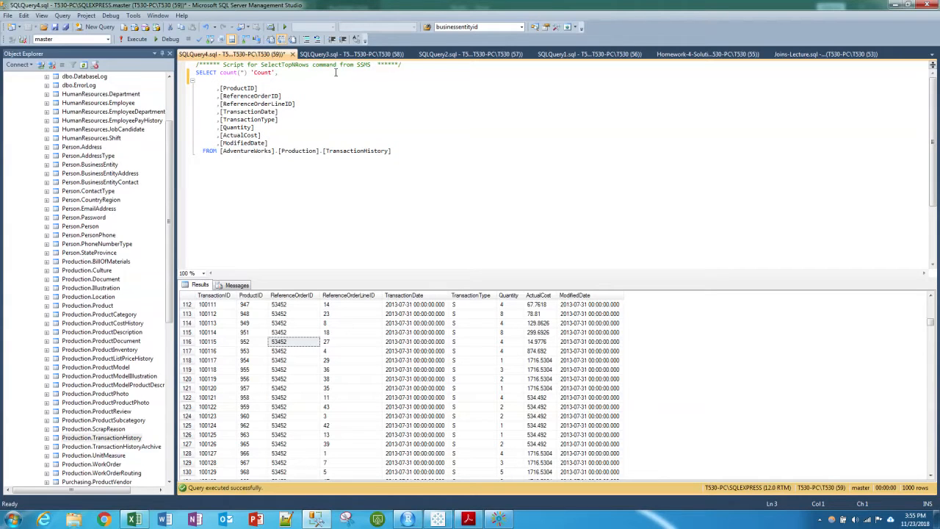
- Add year(transactiondate) 'Year' and month(transactiondate) 'Month' to the query's SELECT list
{"action": "type", "text": "year"}
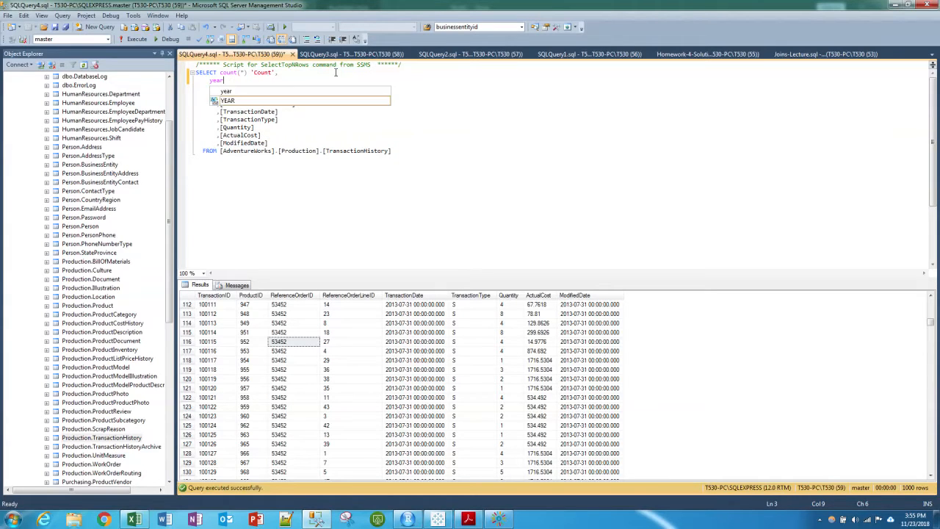
{"action": "type", "text": "(tr"}
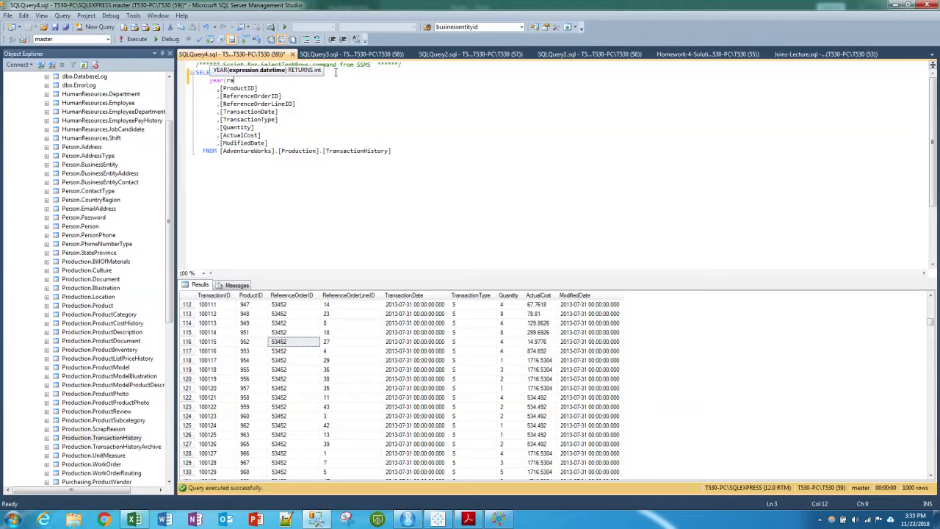
{"action": "type", "text": "ansactio"}
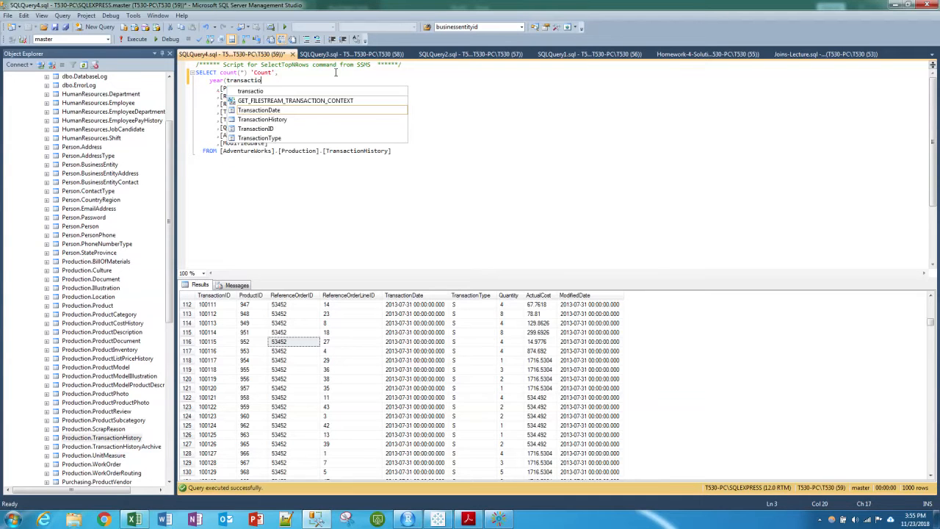
{"action": "type", "text": "ndate) '"}
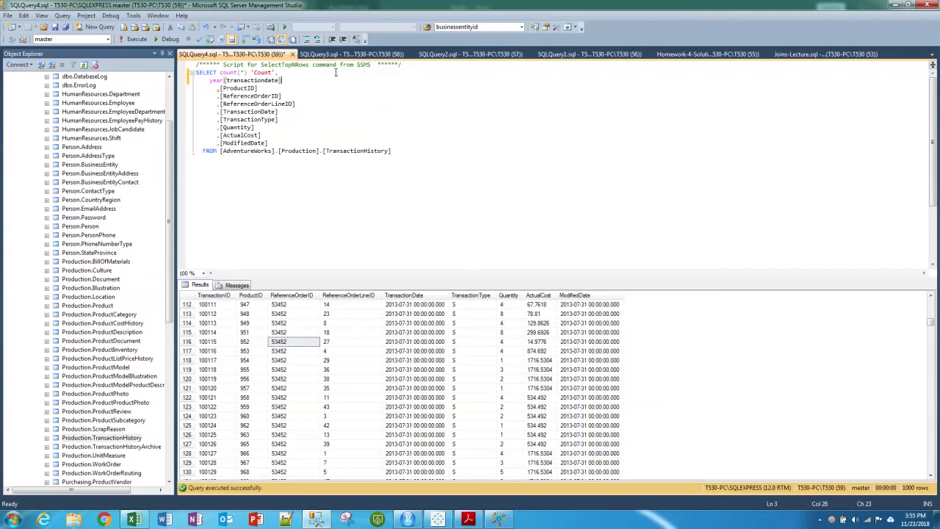
{"action": "type", "text": "Year',"}
{"action": "key", "text": "Return"}
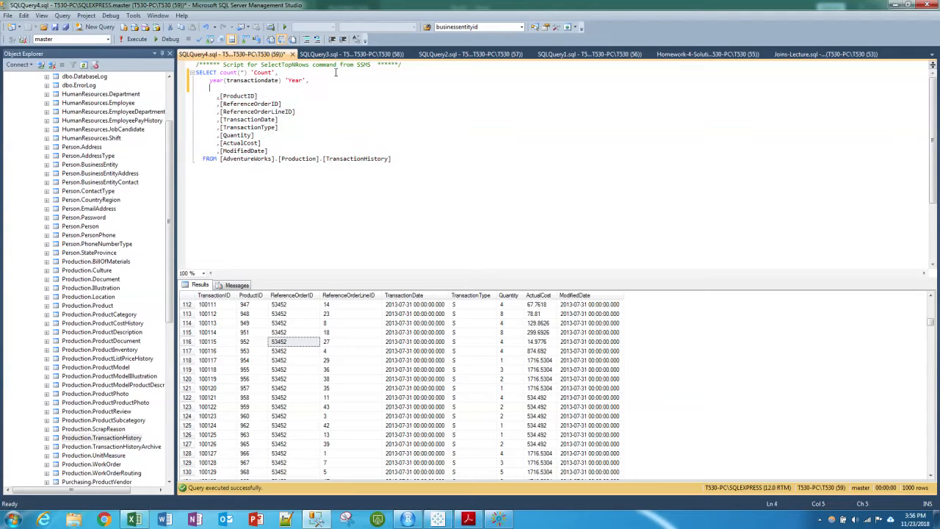
{"action": "type", "text": "month(tr"}
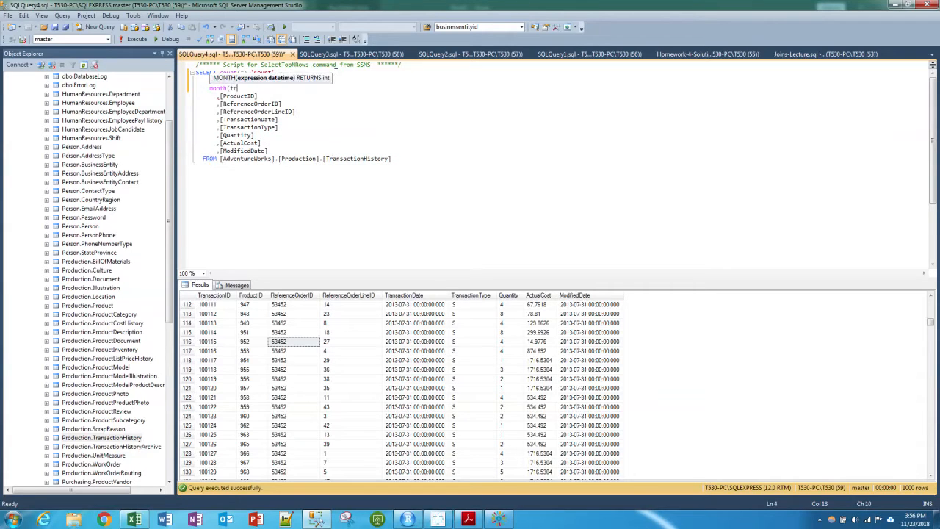
{"action": "type", "text": "ansactiondate) 'Month"}
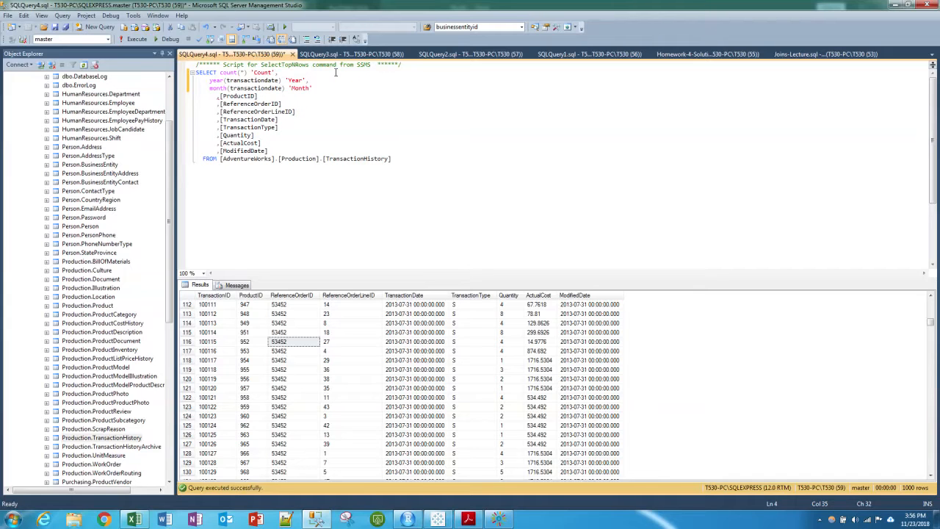
- Delete the column lines from [ProductID] through [ModifiedDate] from the query's SELECT list
{"action": "left_click_drag", "start_coordinate": [293, 153], "coordinate": [197, 96]}
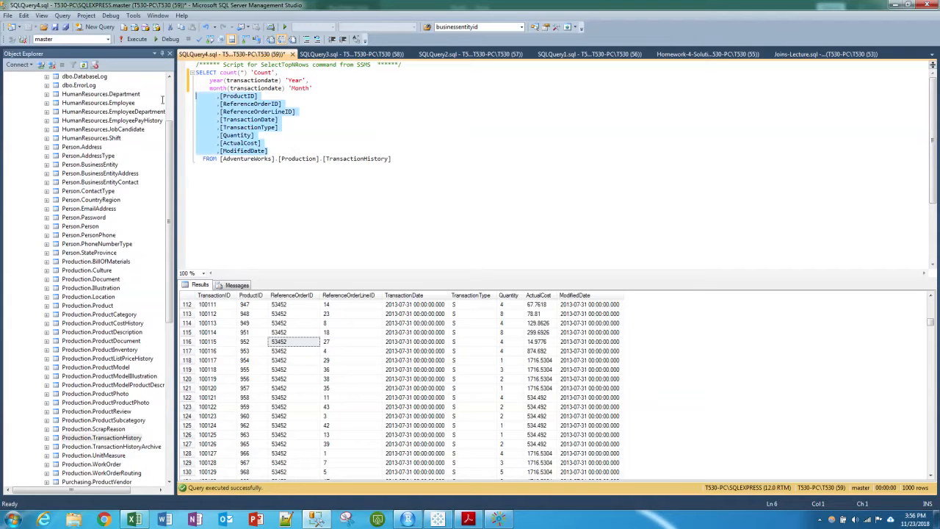
{"action": "key", "text": "Delete"}
{"action": "key", "text": "Delete"}
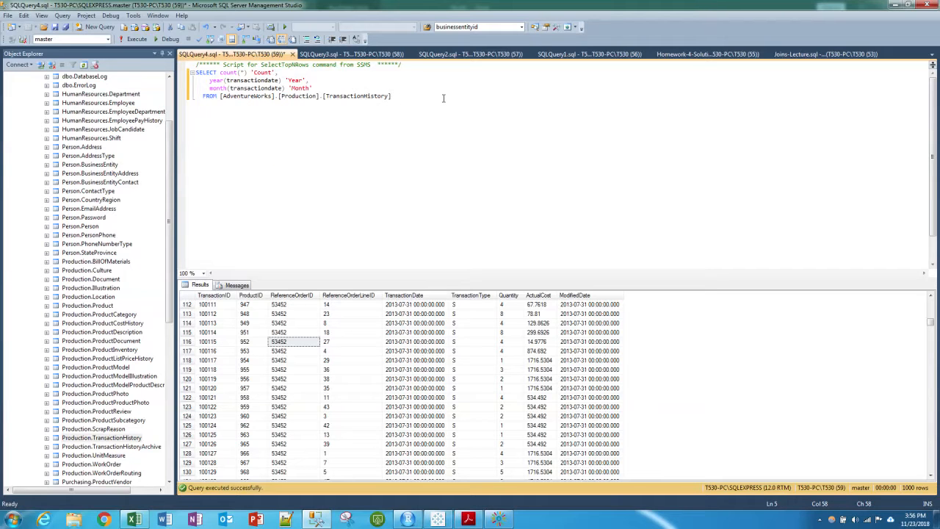
- Start a group clause below the FROM line using copies of the SELECT list's year(transactiondate) and month(transactiondate) expressions
{"action": "key", "text": "Return"}
{"action": "type", "text": "group"}
{"action": "left_click_drag", "start_coordinate": [286, 88], "coordinate": [185, 78]}
{"action": "key", "text": "ctrl+c"}
{"action": "left_click", "coordinate": [227, 107]}
{"action": "key", "text": "ctrl+v"}
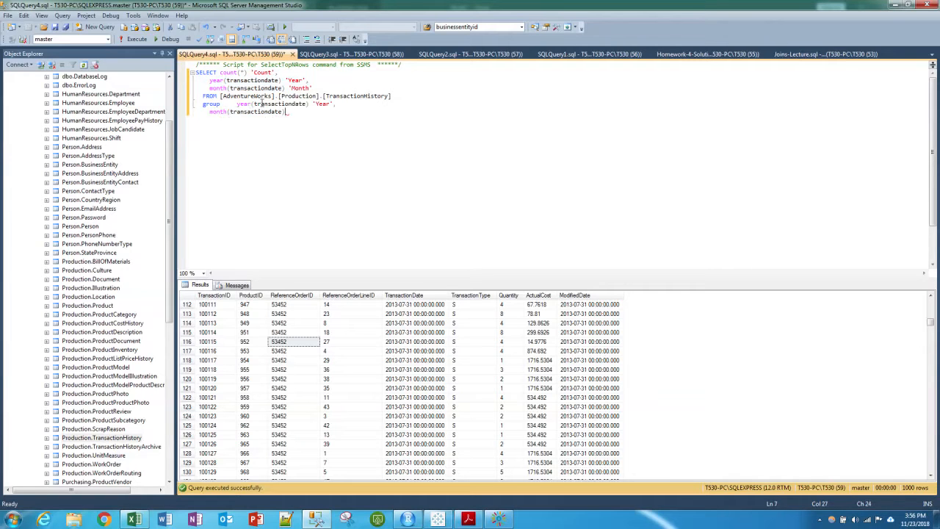
- Remove the 'Year' alias from the group clause and put year(transactiondate), month(transactiondate) on one line
{"action": "left_click_drag", "start_coordinate": [313, 104], "coordinate": [335, 104]}
{"action": "key", "text": "Delete"}
{"action": "key", "text": "BackSpace"}
{"action": "key", "text": "BackSpace"}
{"action": "key", "text": "BackSpace"}
{"action": "key", "text": "BackSpace"}
{"action": "left_click", "coordinate": [209, 113]}
{"action": "key", "text": "BackSpace"}
{"action": "key", "text": "BackSpace"}
{"action": "key", "text": "BackSpace"}
{"action": "key", "text": "BackSpace"}
{"action": "key", "text": "BackSpace"}
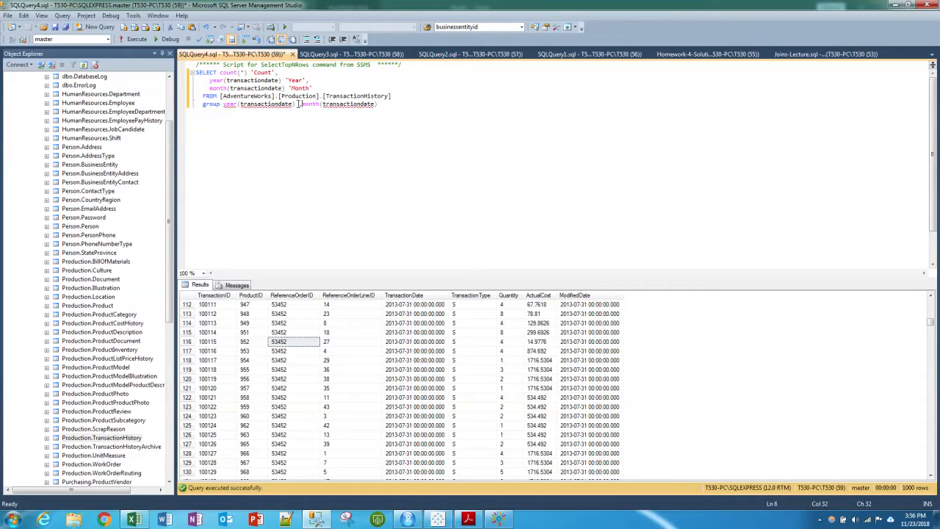
{"action": "key", "text": "Left"}
- Insert the missing by keyword after group in the query's last line
{"action": "left_click_drag", "start_coordinate": [387, 103], "coordinate": [203, 103]}
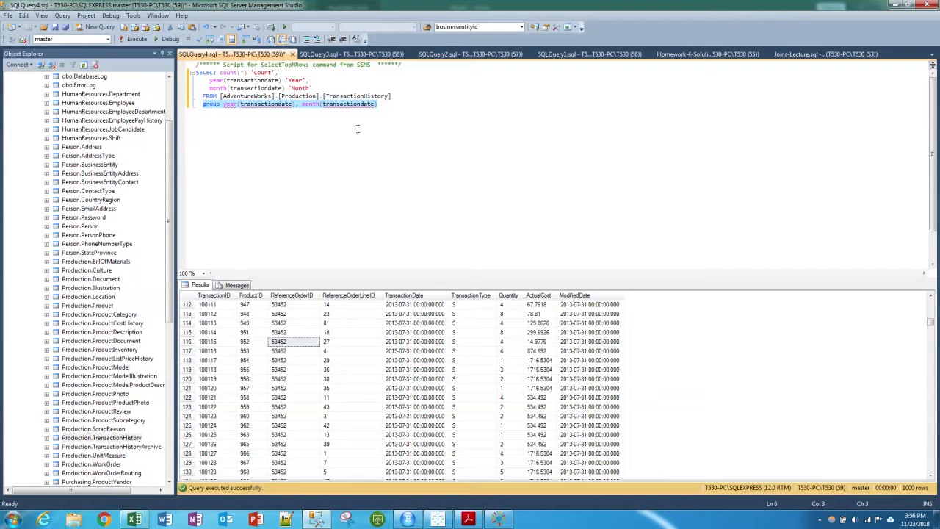
{"action": "left_click", "coordinate": [224, 105]}
{"action": "type", "text": "by"}
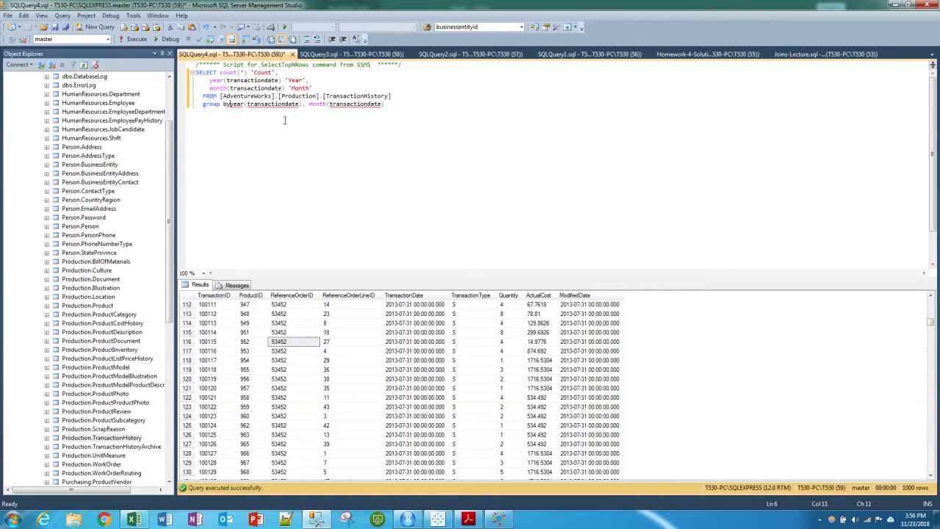
- Duplicate the group by line as order by year(transactiondate), month(transactiondate) and execute the complete query
{"action": "left_click_drag", "start_coordinate": [387, 104], "coordinate": [206, 102]}
{"action": "left_click", "coordinate": [403, 104]}
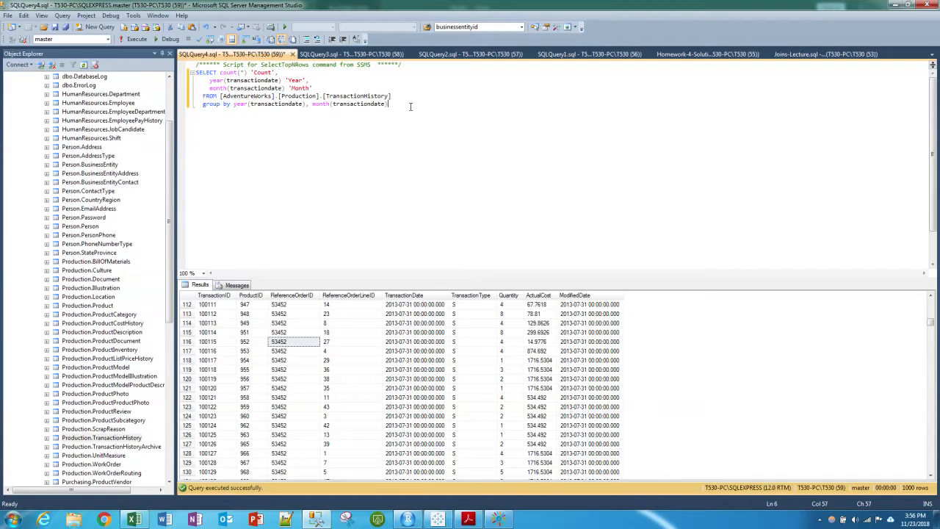
{"action": "key", "text": "ctrl+v"}
{"action": "key", "text": "Left"}
{"action": "key", "text": "Left"}
{"action": "key", "text": "Left"}
{"action": "key", "text": "Left"}
{"action": "key", "text": "Left"}
{"action": "key", "text": "Left"}
{"action": "key", "text": "Left"}
{"action": "key", "text": "Left"}
{"action": "key", "text": "Left"}
{"action": "key", "text": "Left"}
{"action": "key", "text": "Left"}
{"action": "key", "text": "Left"}
{"action": "key", "text": "Left"}
{"action": "key", "text": "Left"}
{"action": "key", "text": "Left"}
{"action": "key", "text": "Left"}
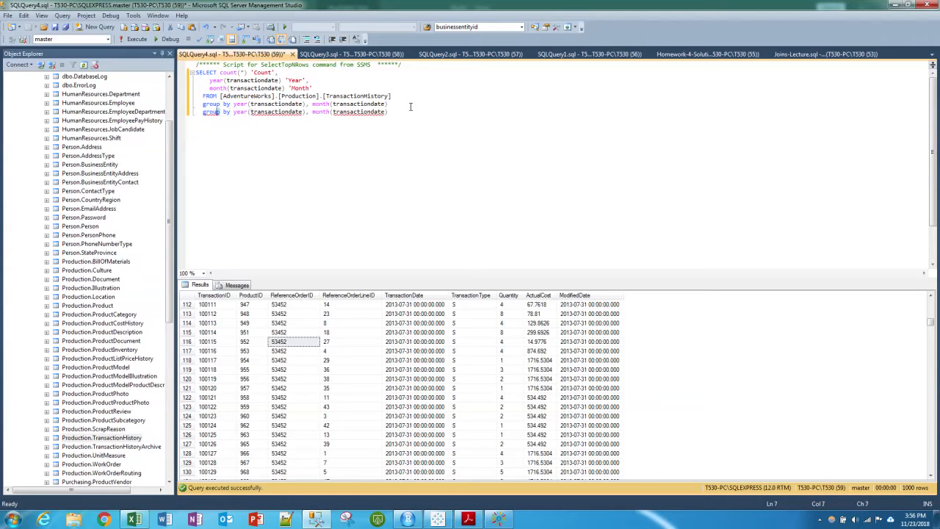
{"action": "type", "text": "order"}
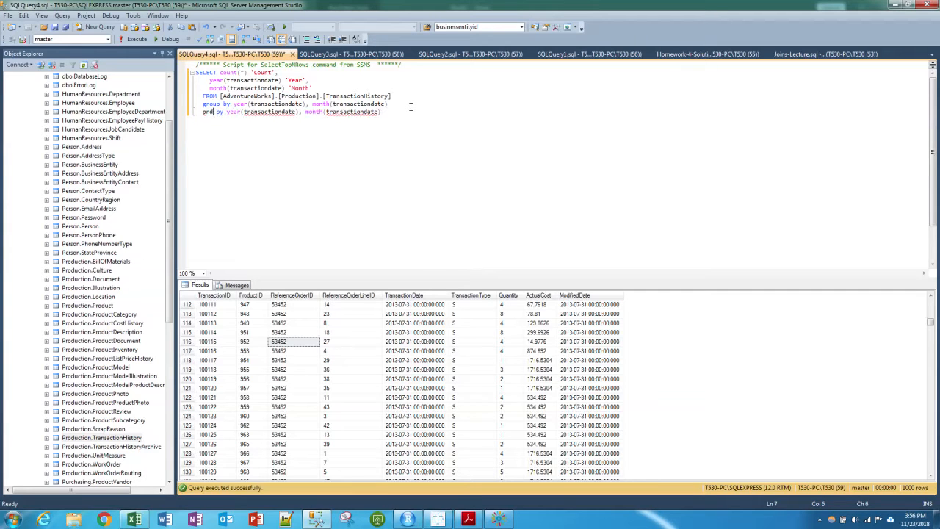
{"action": "left_click_drag", "start_coordinate": [404, 108], "coordinate": [194, 73]}
{"action": "key", "text": "F5"}
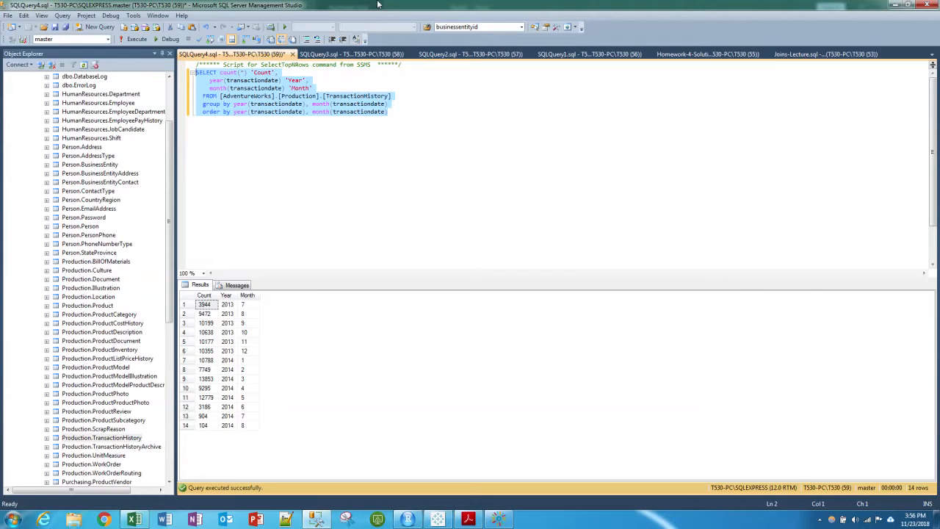
- Arrange SQL Server Management Studio and Excel side by side and compare the query's monthly counts with the PivotTable
{"action": "double_click", "coordinate": [374, 4]}
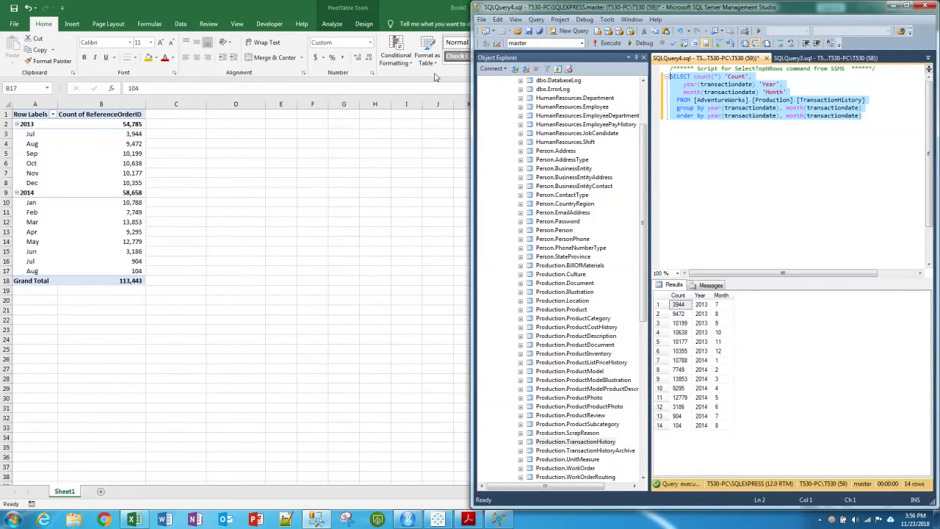
{"action": "double_click", "coordinate": [294, 4]}
{"action": "double_click", "coordinate": [294, 4]}
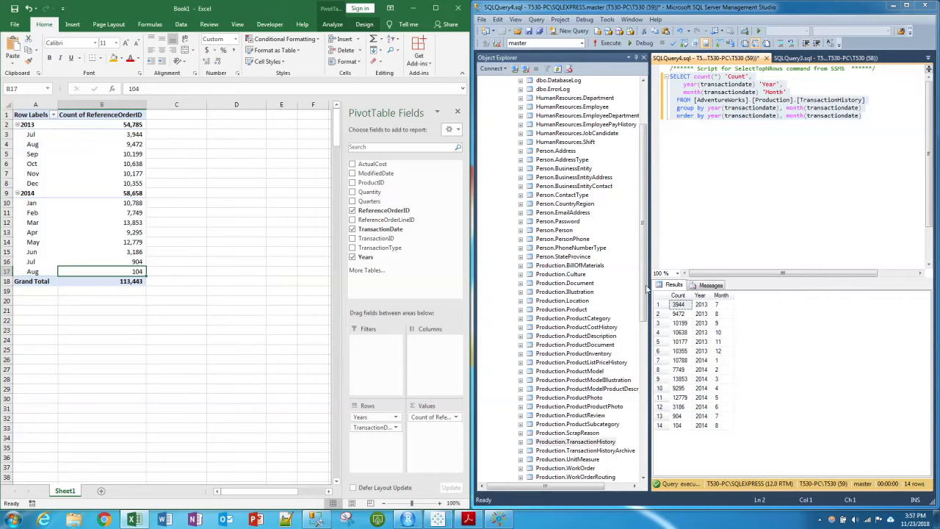
{"action": "left_click", "coordinate": [725, 304]}
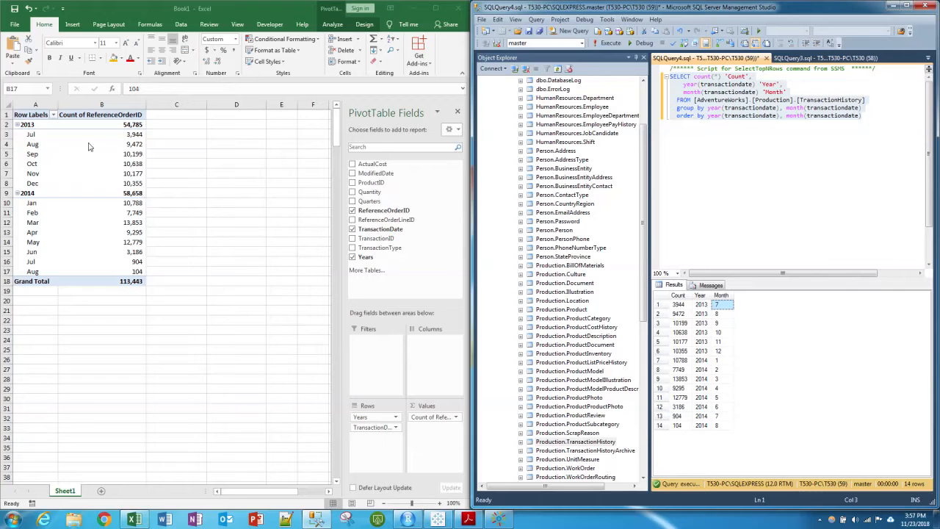
{"action": "left_click", "coordinate": [133, 136]}
{"action": "left_click", "coordinate": [126, 132]}
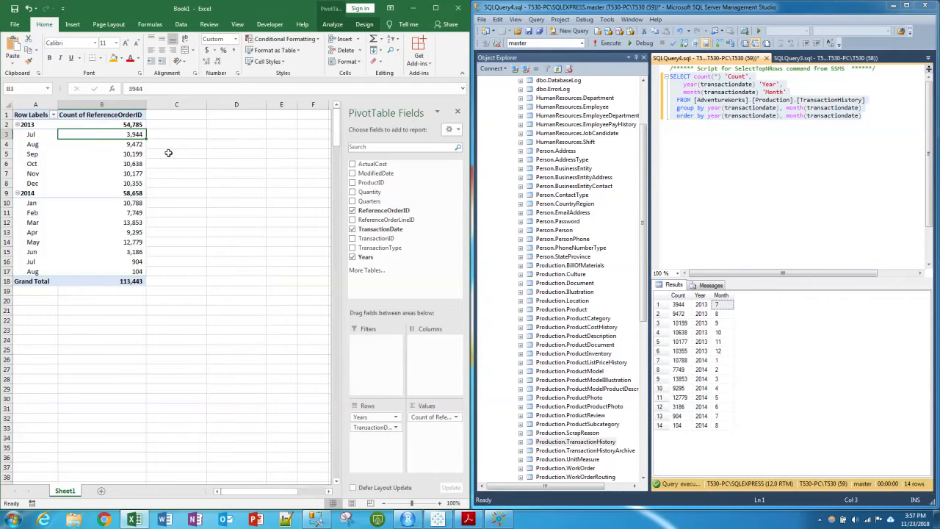
{"action": "left_click", "coordinate": [691, 325]}
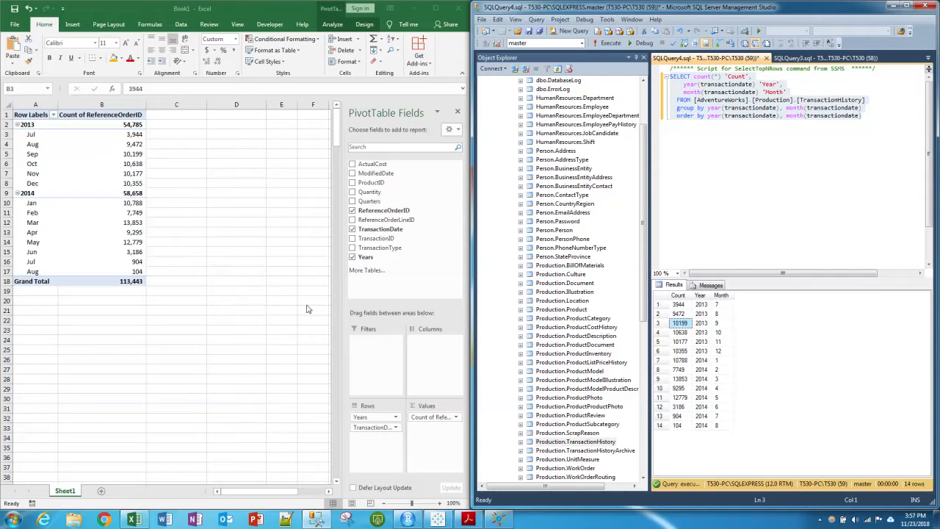
- Switch to a maximized Excel and review the PivotTable's external data source settings without changing them
{"action": "left_click", "coordinate": [265, 8]}
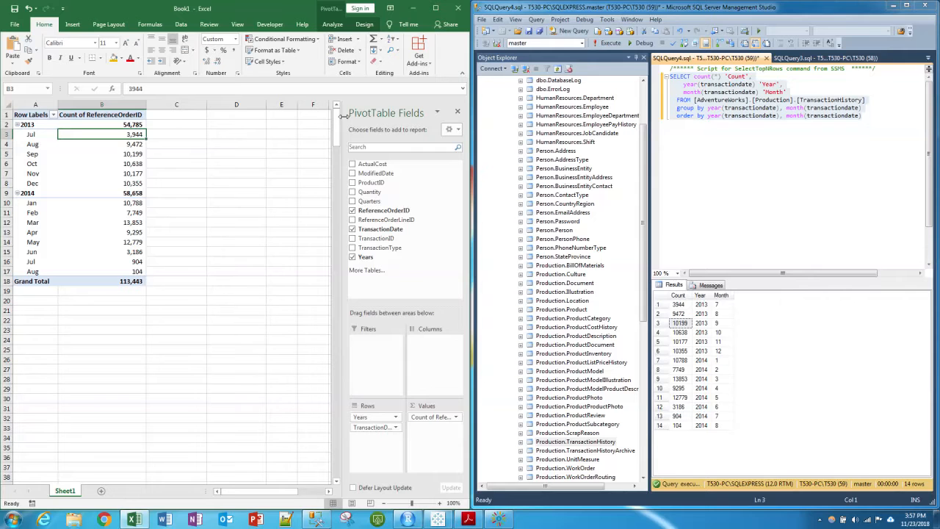
{"action": "left_click", "coordinate": [436, 8]}
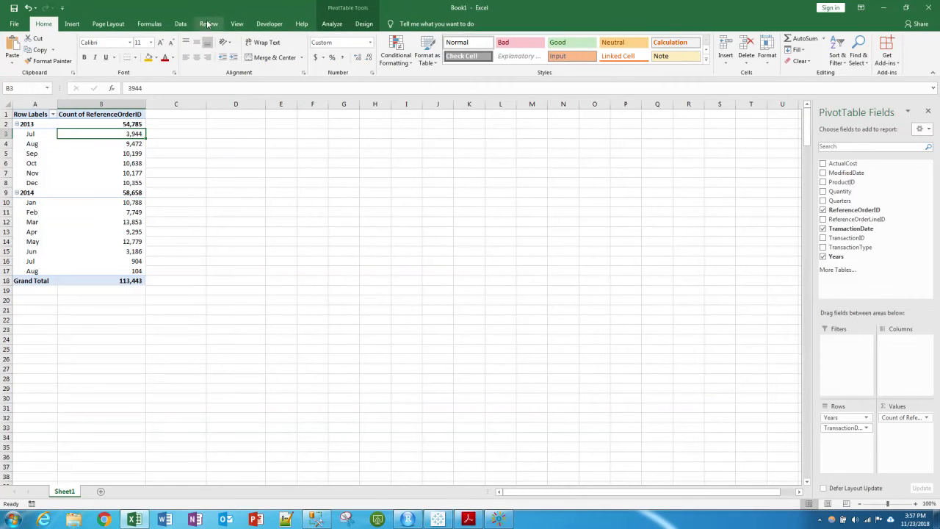
{"action": "left_click", "coordinate": [332, 24]}
{"action": "left_click", "coordinate": [362, 25]}
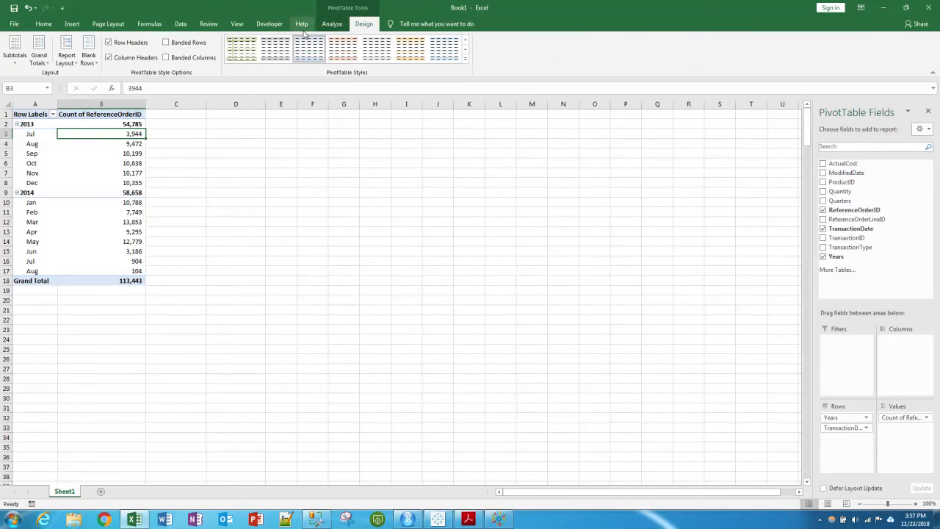
{"action": "left_click", "coordinate": [330, 24]}
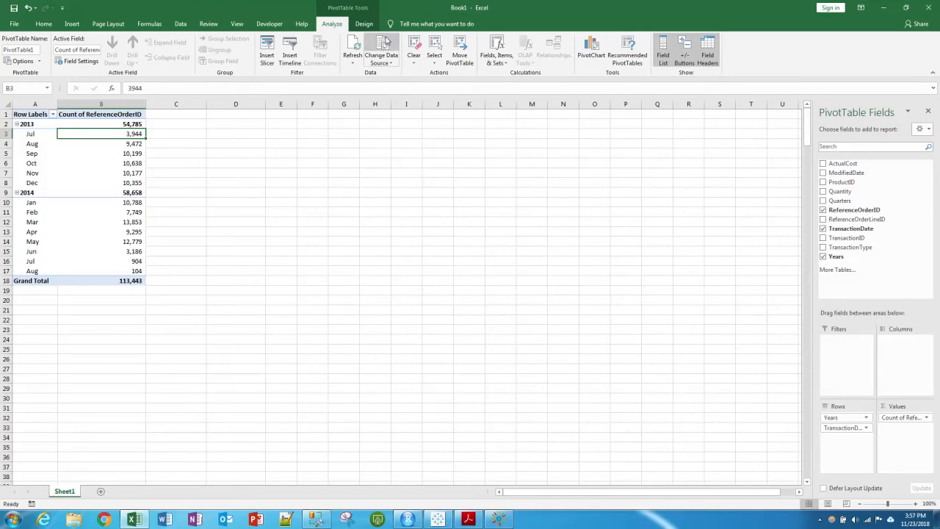
{"action": "left_click", "coordinate": [387, 63]}
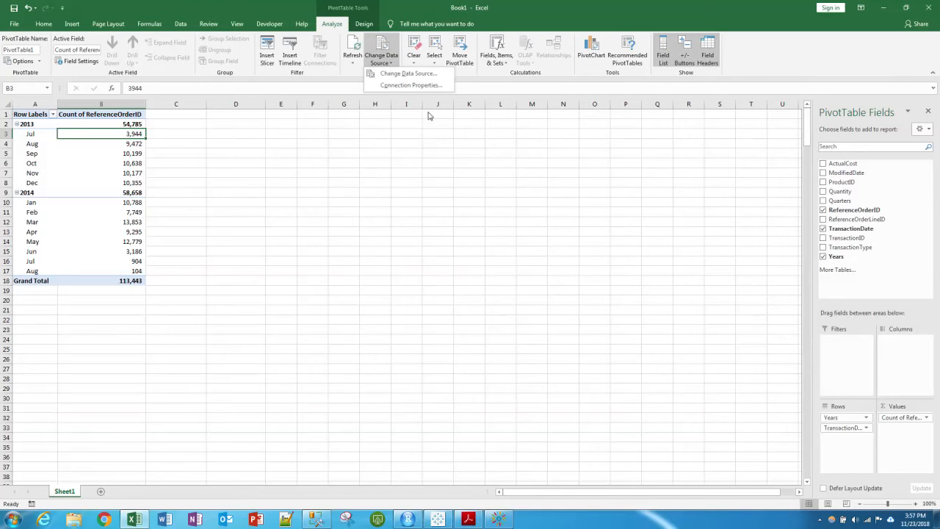
{"action": "left_click", "coordinate": [413, 73]}
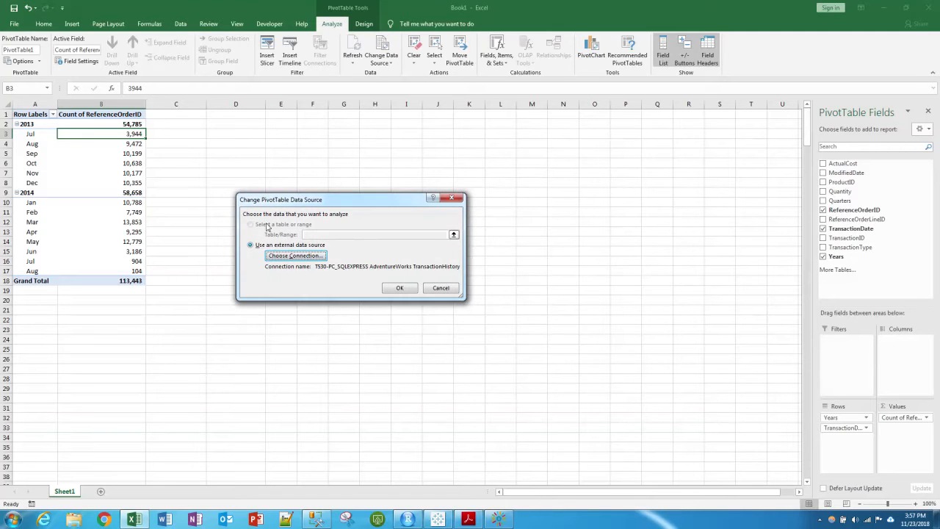
{"action": "left_click", "coordinate": [451, 198]}
- Examine the connection string and command text in the PivotTable's connection definition, leaving the properties unchanged
{"action": "left_click", "coordinate": [389, 60]}
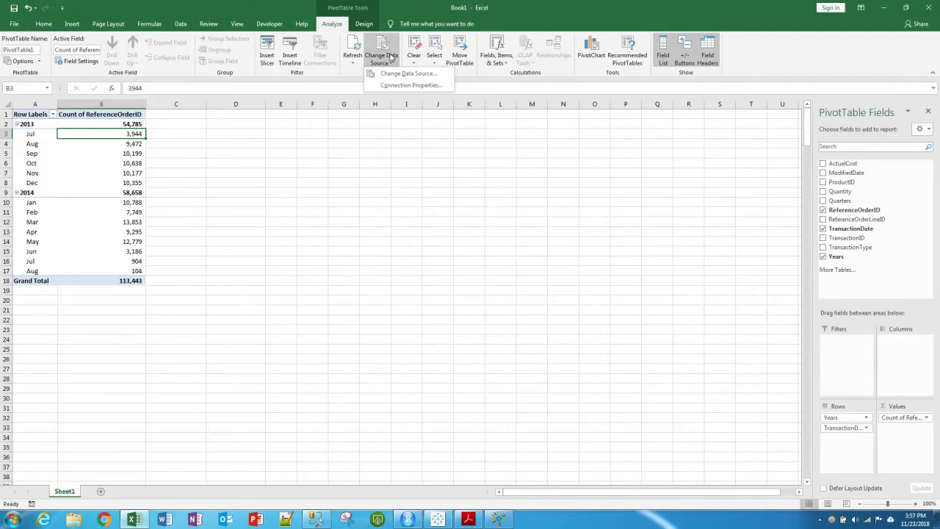
{"action": "left_click", "coordinate": [409, 85]}
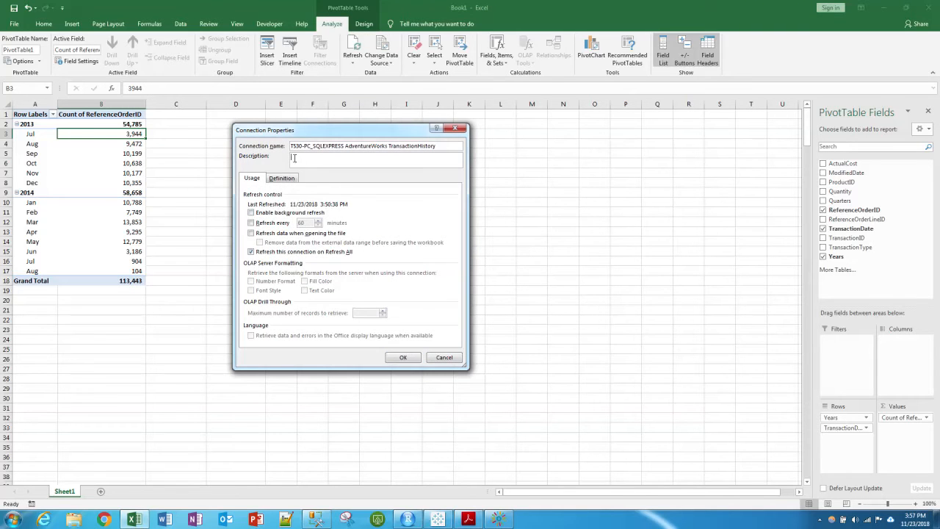
{"action": "left_click", "coordinate": [284, 179]}
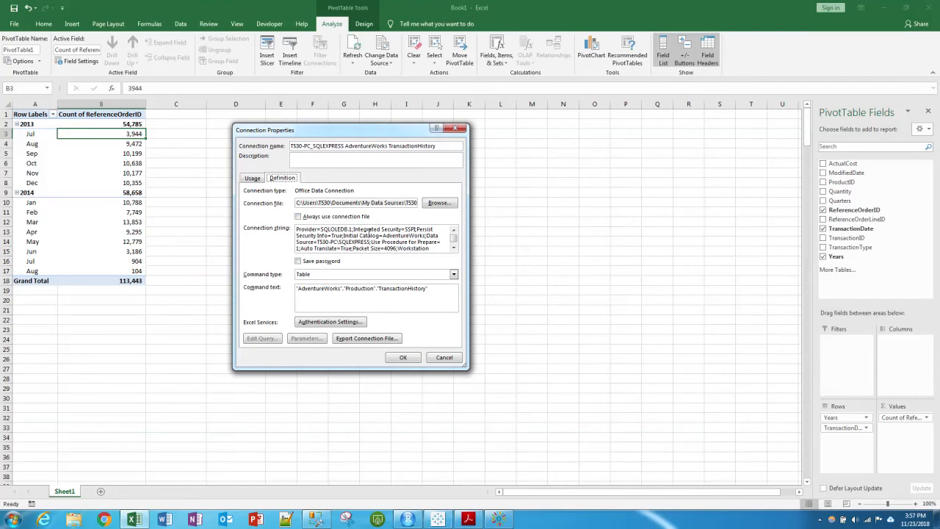
{"action": "left_click_drag", "start_coordinate": [429, 288], "coordinate": [295, 290]}
{"action": "left_click", "coordinate": [368, 287]}
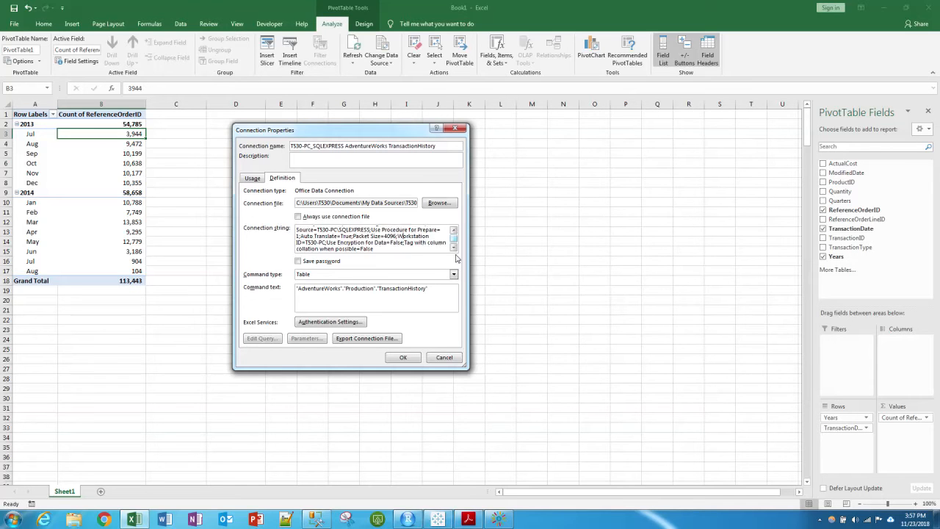
{"action": "left_click", "coordinate": [445, 358]}
- Refresh the PivotTable from its AdventureWorks TransactionHistory connection
{"action": "left_click", "coordinate": [97, 165]}
{"action": "left_click", "coordinate": [353, 48]}
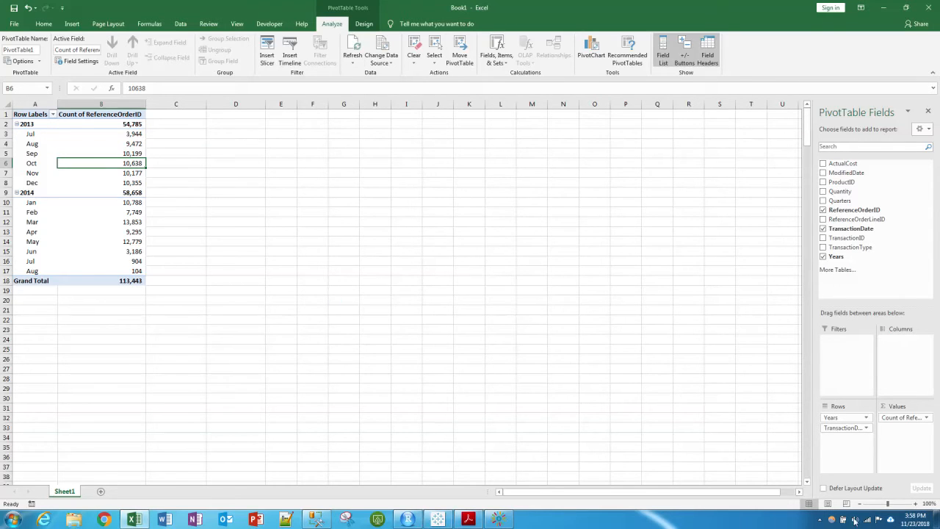
{"action": "left_click", "coordinate": [353, 49]}
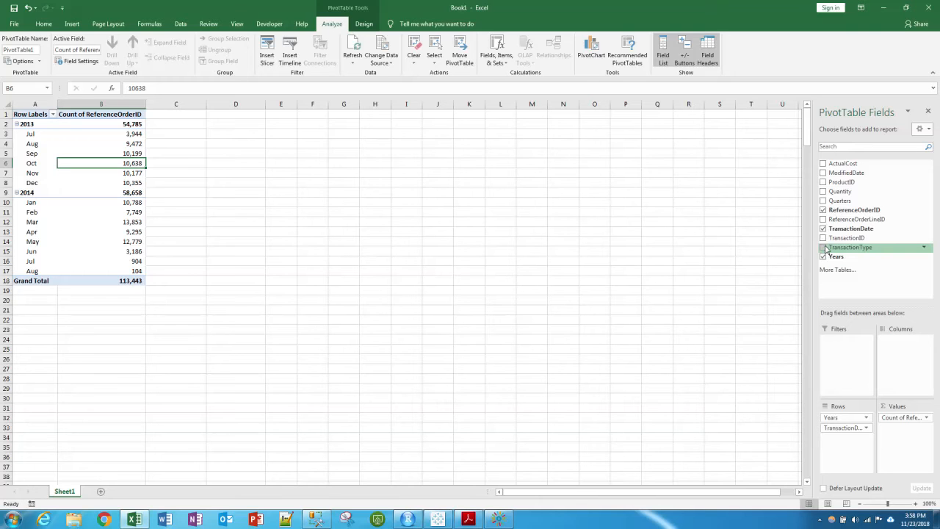
- Select the PivotTable's 2014 monthly counts from January through August to examine them
{"action": "left_click", "coordinate": [103, 192]}
{"action": "left_click", "coordinate": [133, 251]}
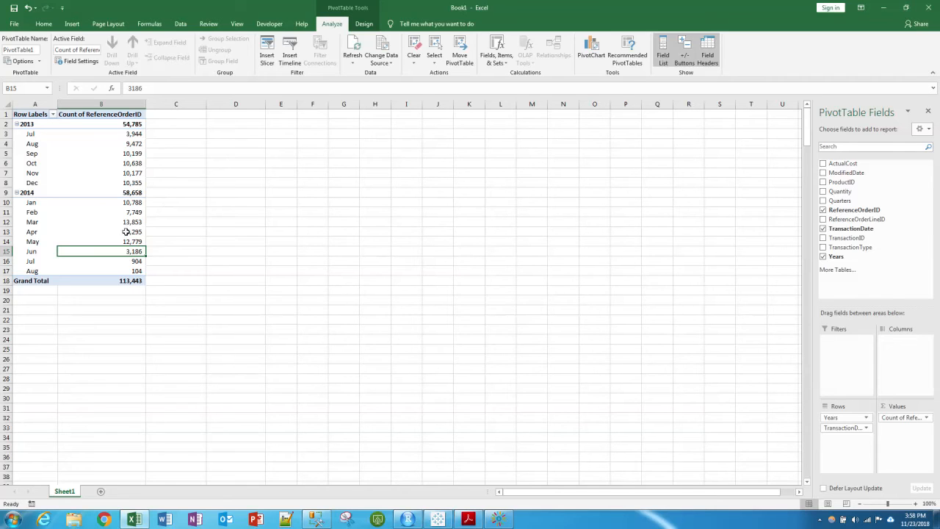
{"action": "left_click_drag", "start_coordinate": [118, 203], "coordinate": [118, 220]}
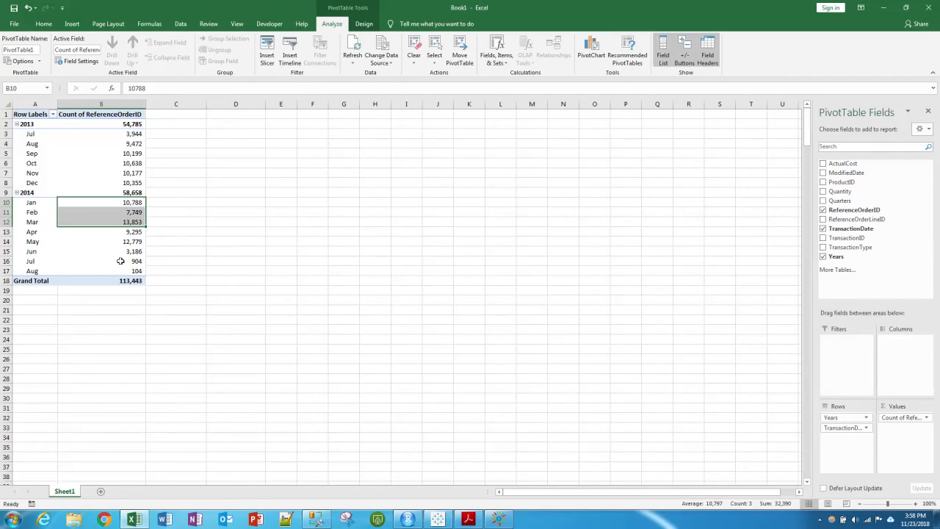
{"action": "left_click_drag", "start_coordinate": [120, 271], "coordinate": [115, 203]}
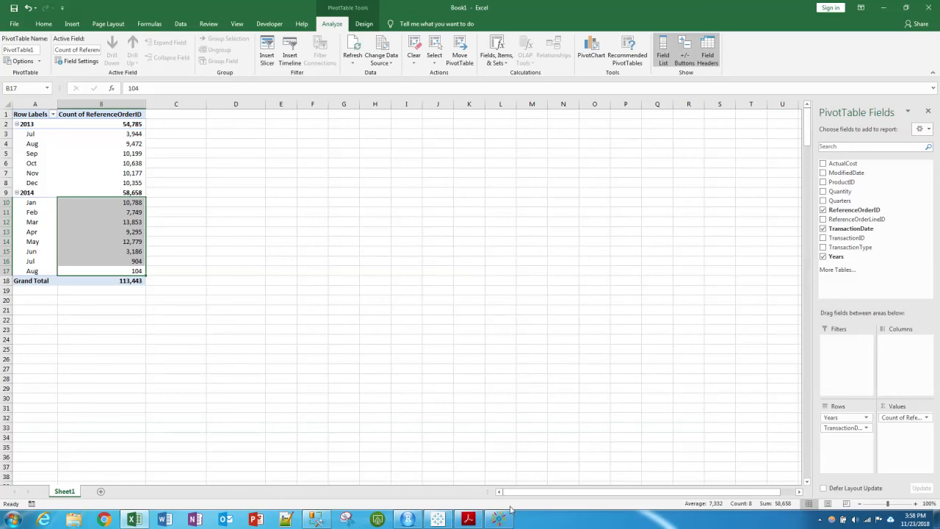
{"action": "mouse_move", "coordinate": [503, 520]}
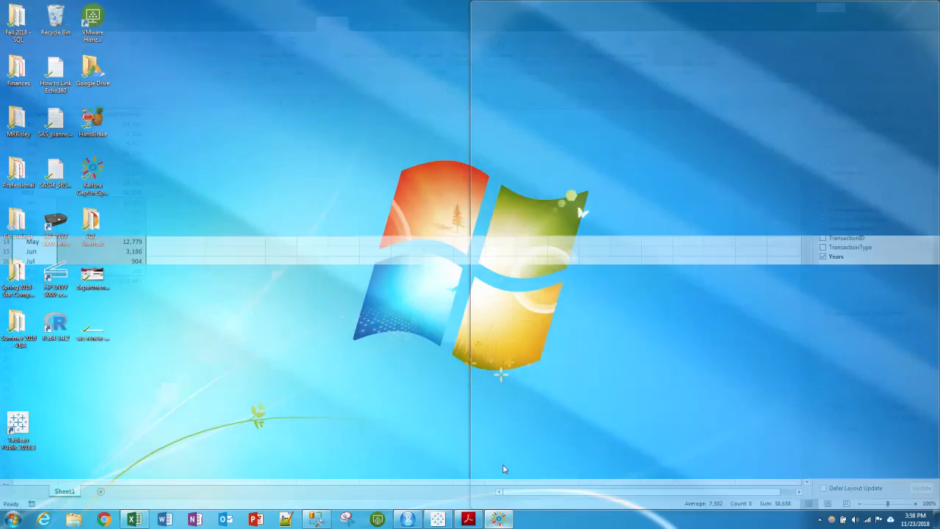
{"action": "left_click", "coordinate": [503, 465]}
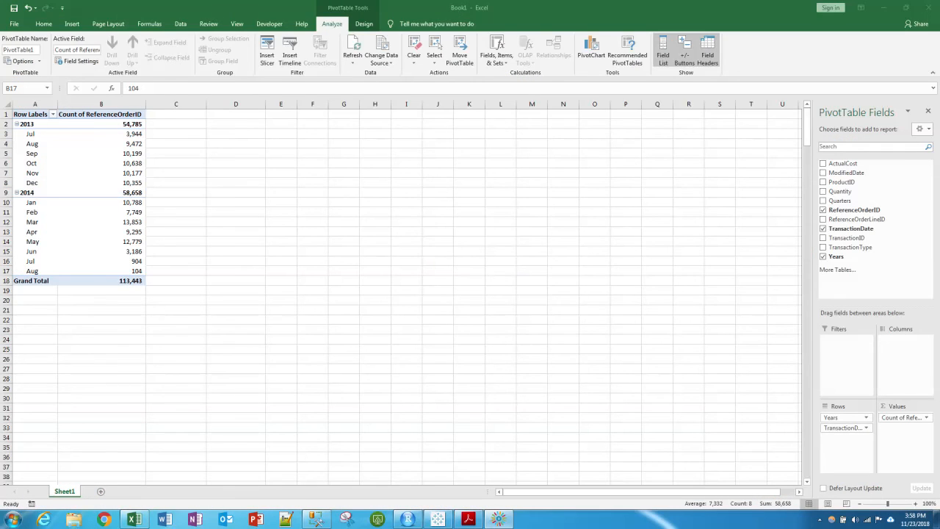